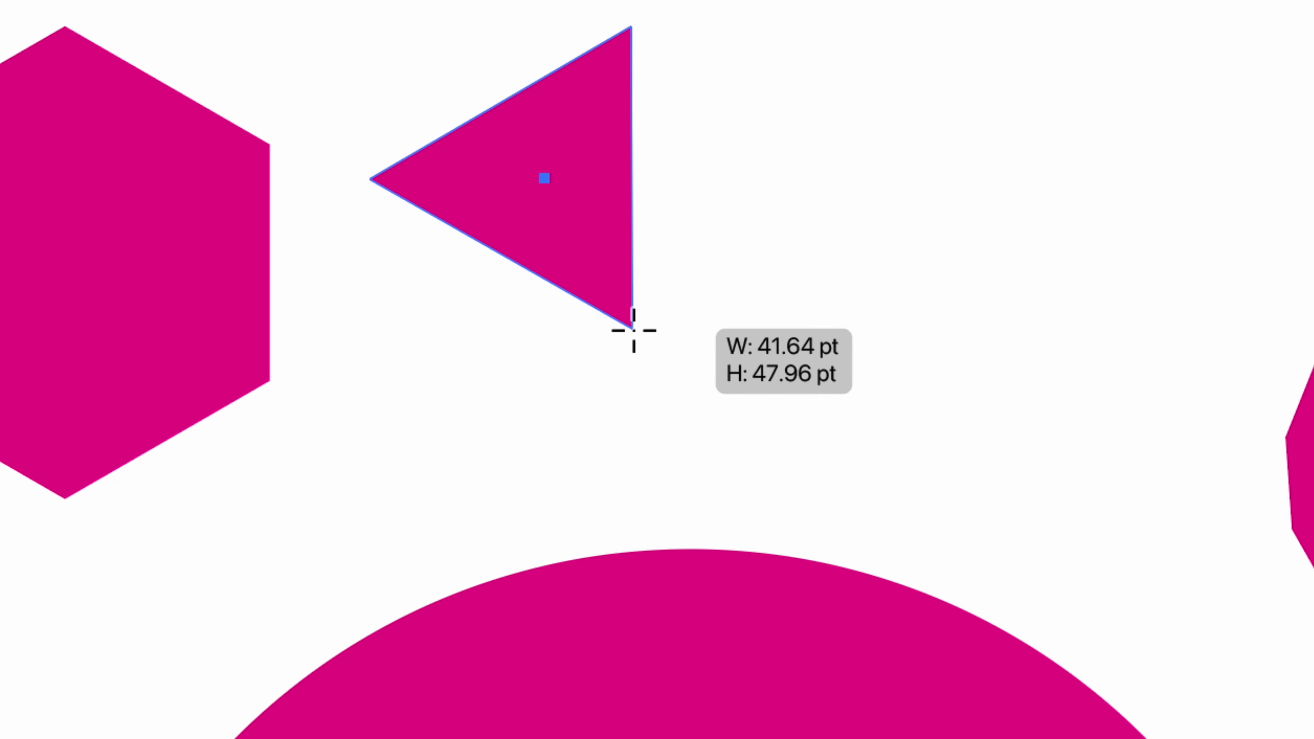
- Draw a small nine-sided polygon about 21 pt wide beside the smaller hexagon, adjusting its number of sides
key(Up)
key(Up)
key(Up)
drag(781, 229, 784, 297)
key(Down)
key(Down)
key(Up)
key(Up)
key(Up)
key(Up)
key(Up)
key(Up)
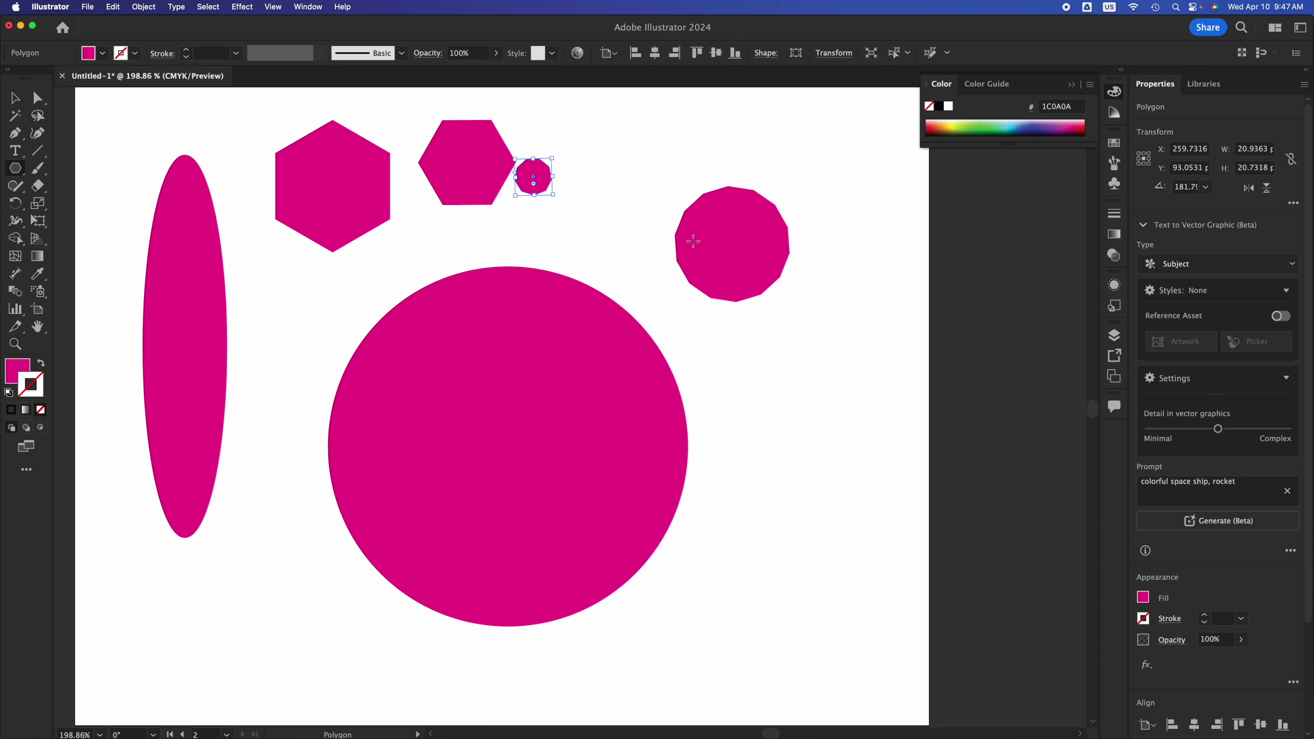
- Enlarge the small nine-sided polygon to about 76 by 75 pt, place it between the smaller hexagon and the many-sided polygon, and deselect it
key(v)
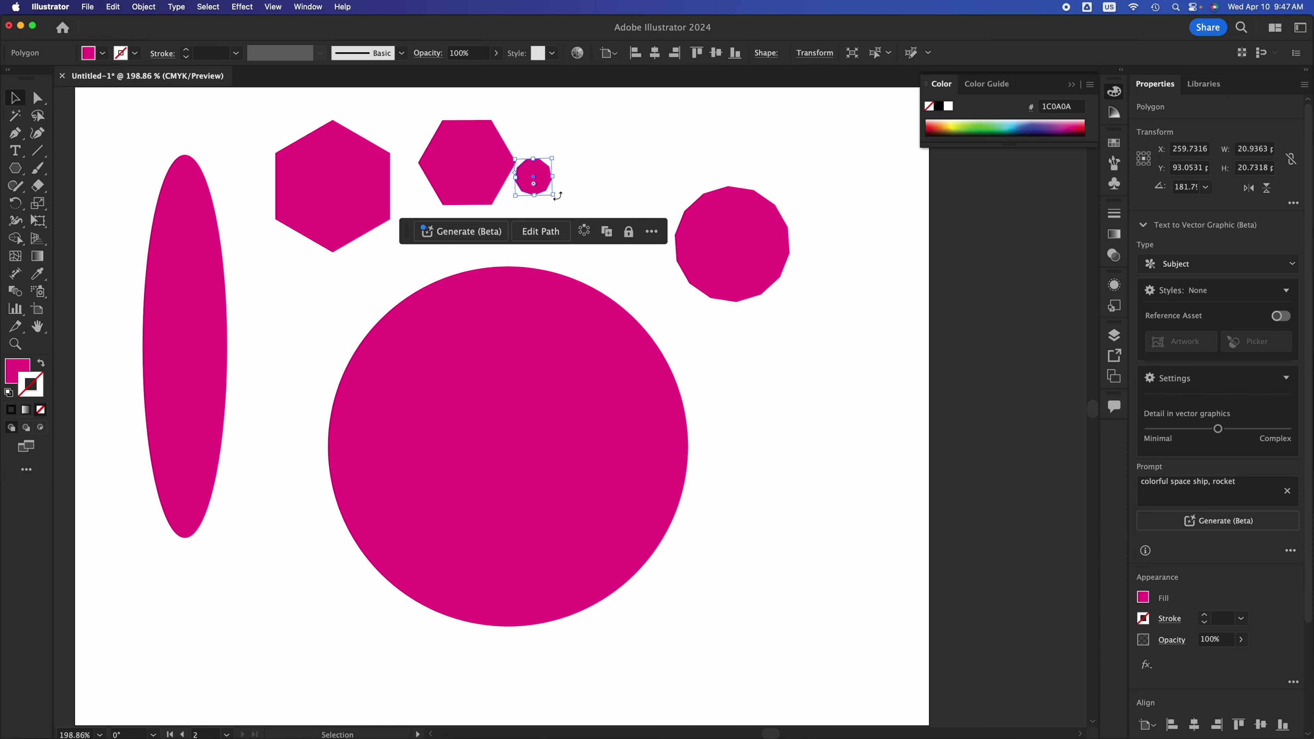
drag(555, 197, 650, 285)
drag(591, 237, 603, 208)
scroll(565, 313, up, 4)
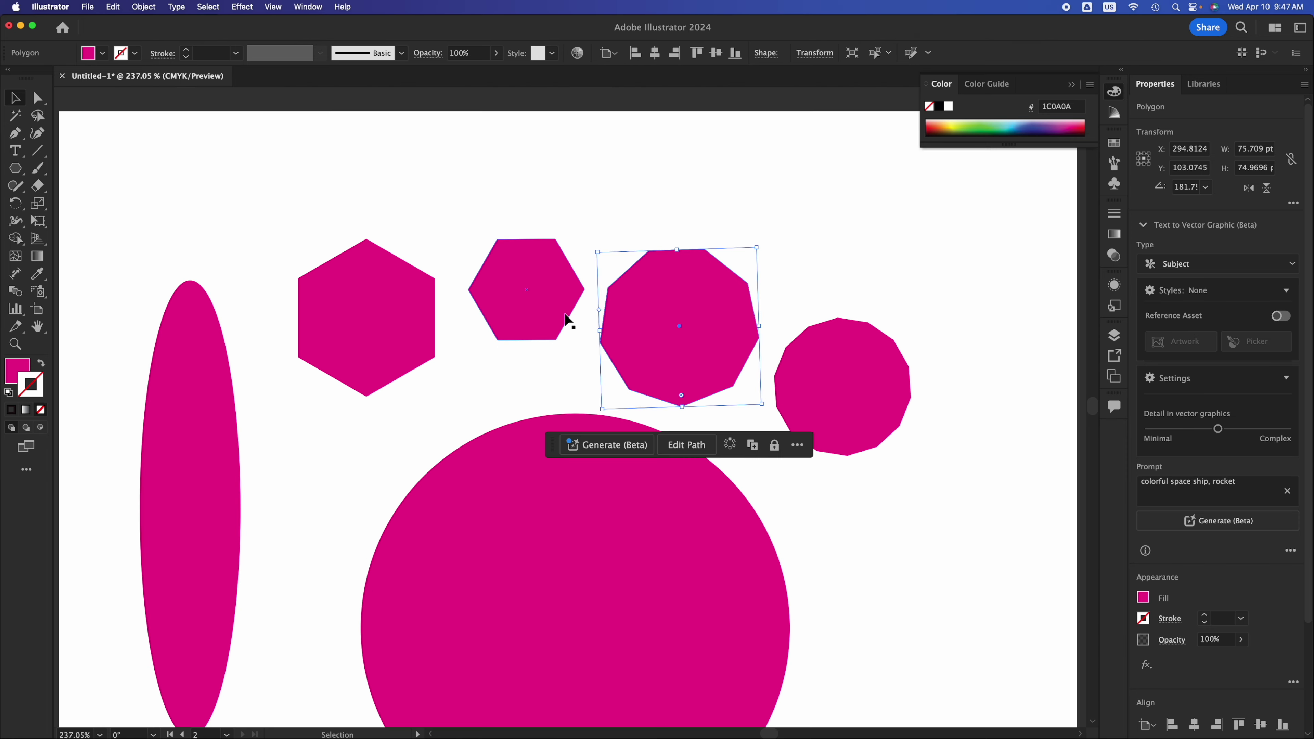
click(831, 291)
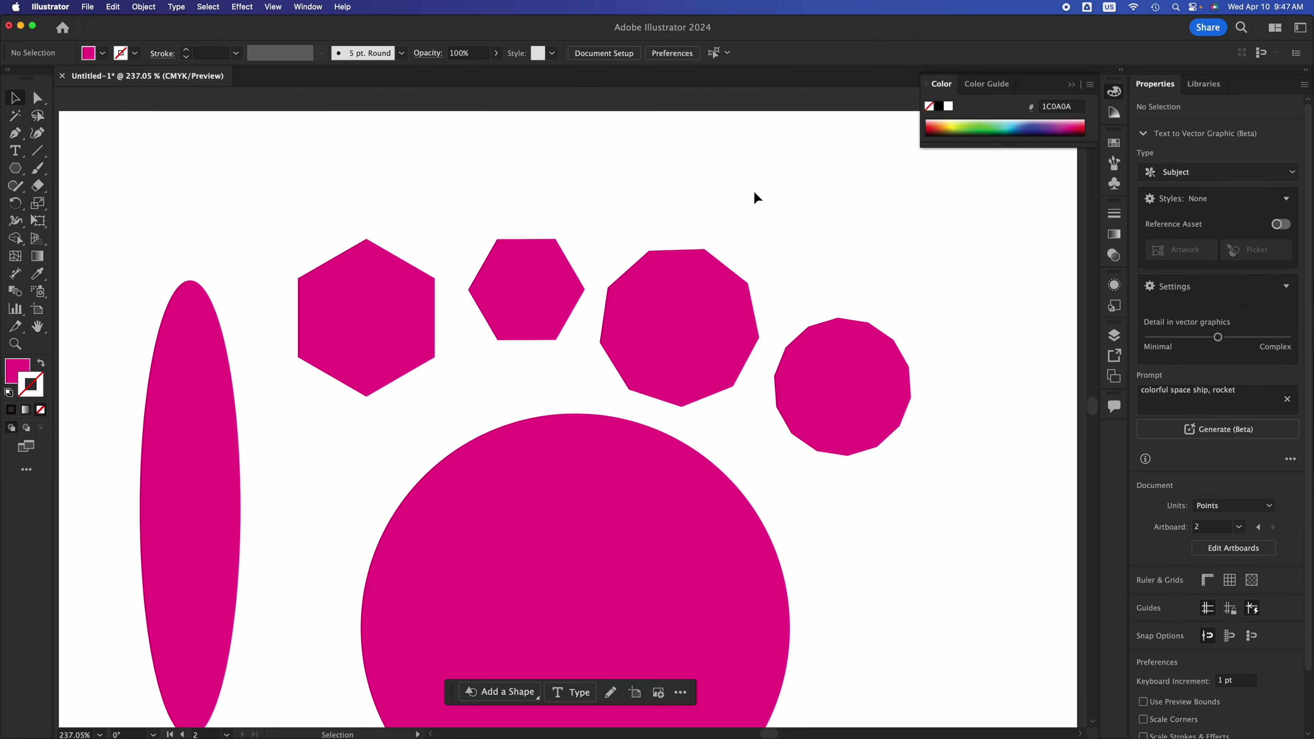
- Pan across both artboards to view the rectangle, the ellipse, the polygons and the large circle
key(space)
drag(767, 274, 642, 112)
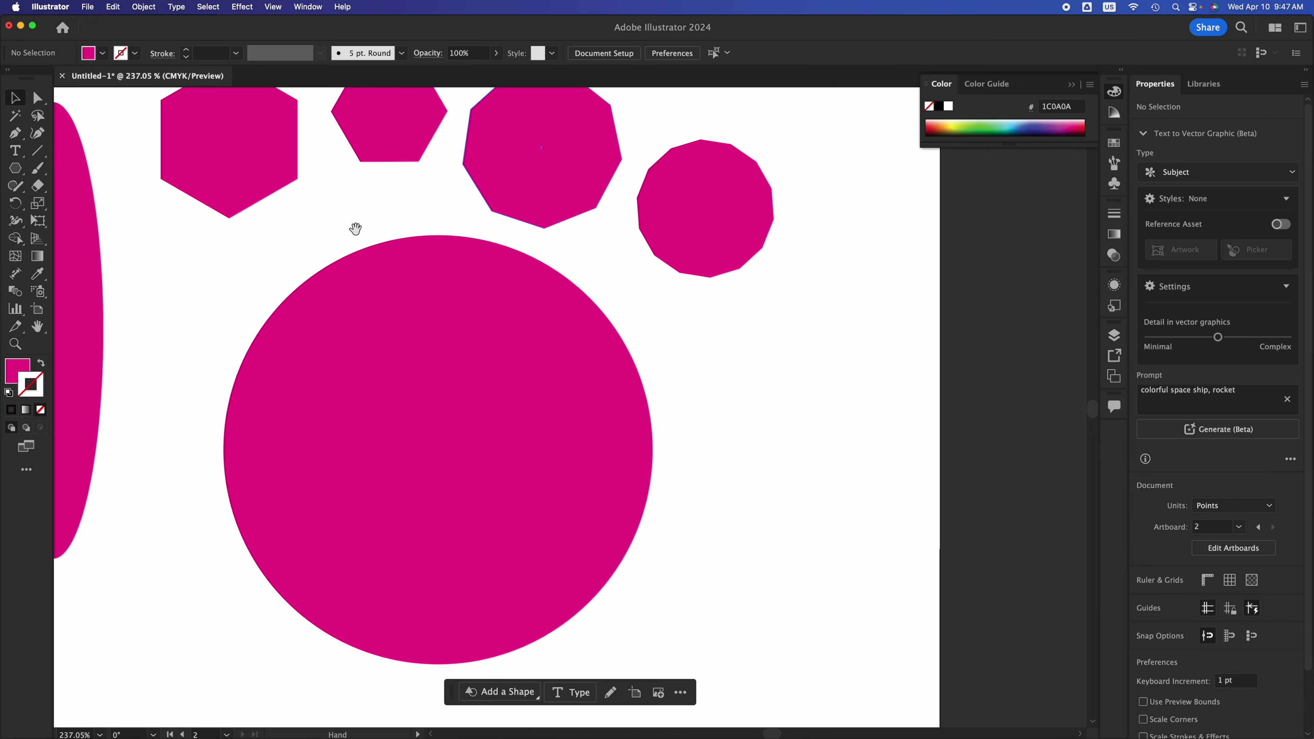
drag(355, 226, 597, 234)
scroll(597, 234, left, 15)
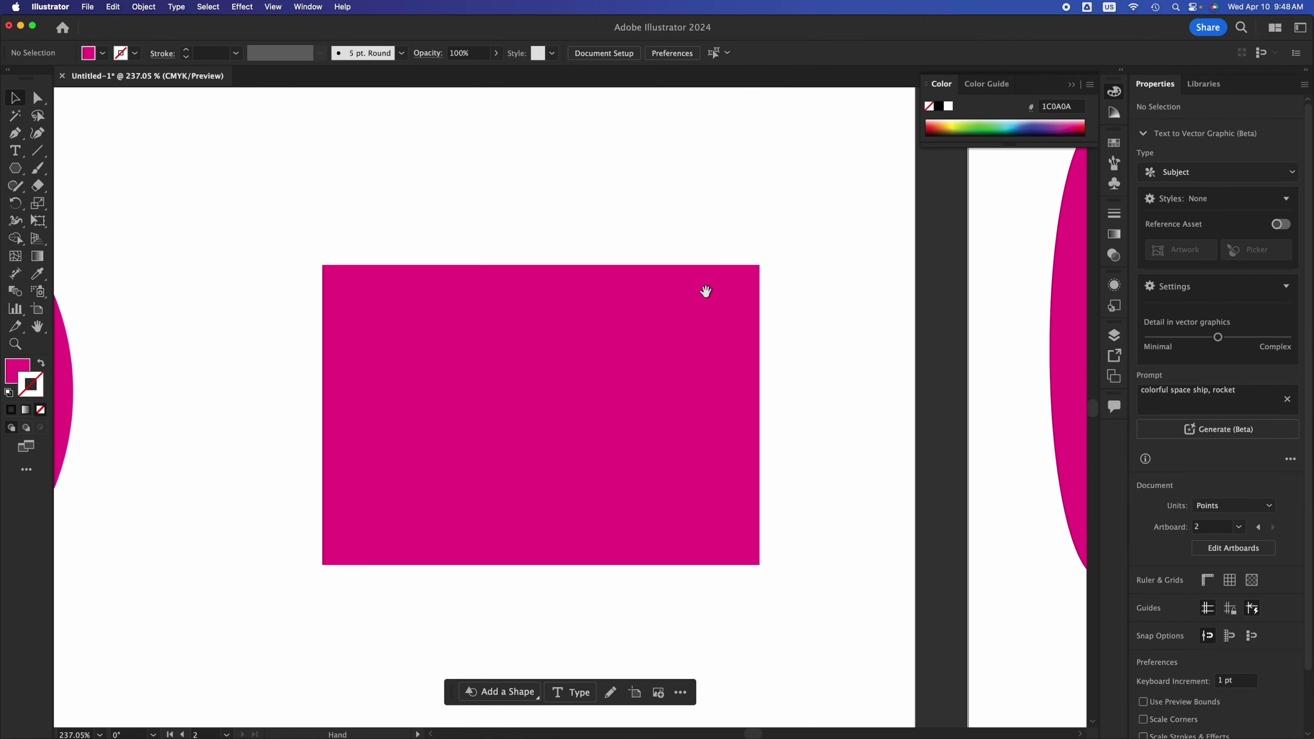
drag(810, 296, 175, 314)
drag(634, 332, 140, 314)
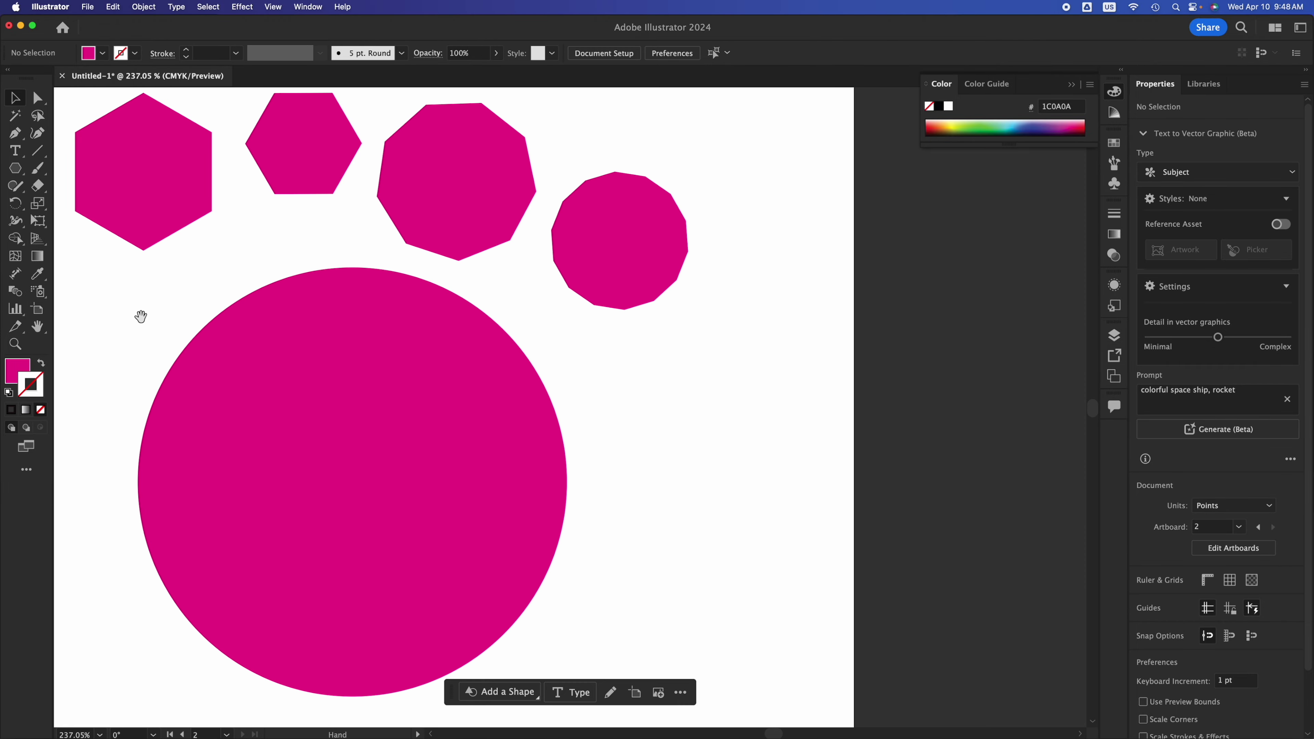
drag(261, 235, 489, 323)
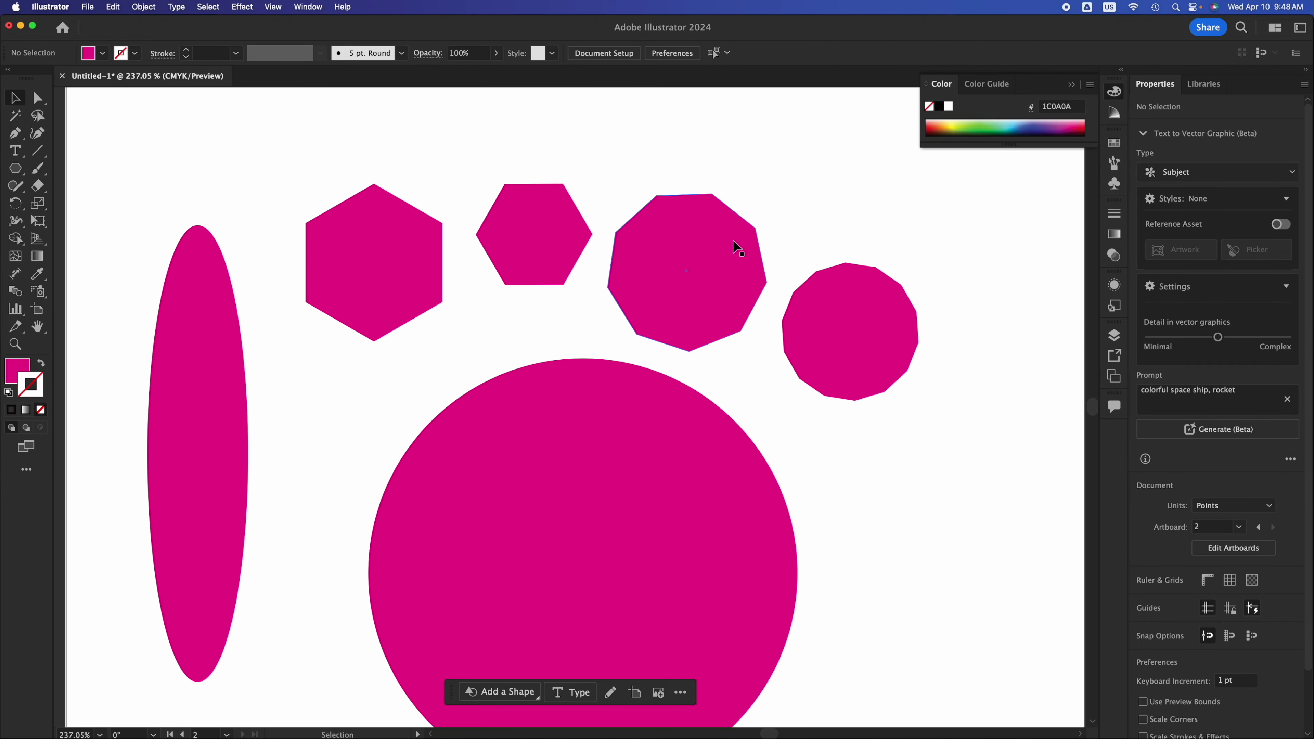
- Zoom in and out repeatedly around the nine-sided polygon to view the shapes at different magnifications
scroll(734, 238, up, 5)
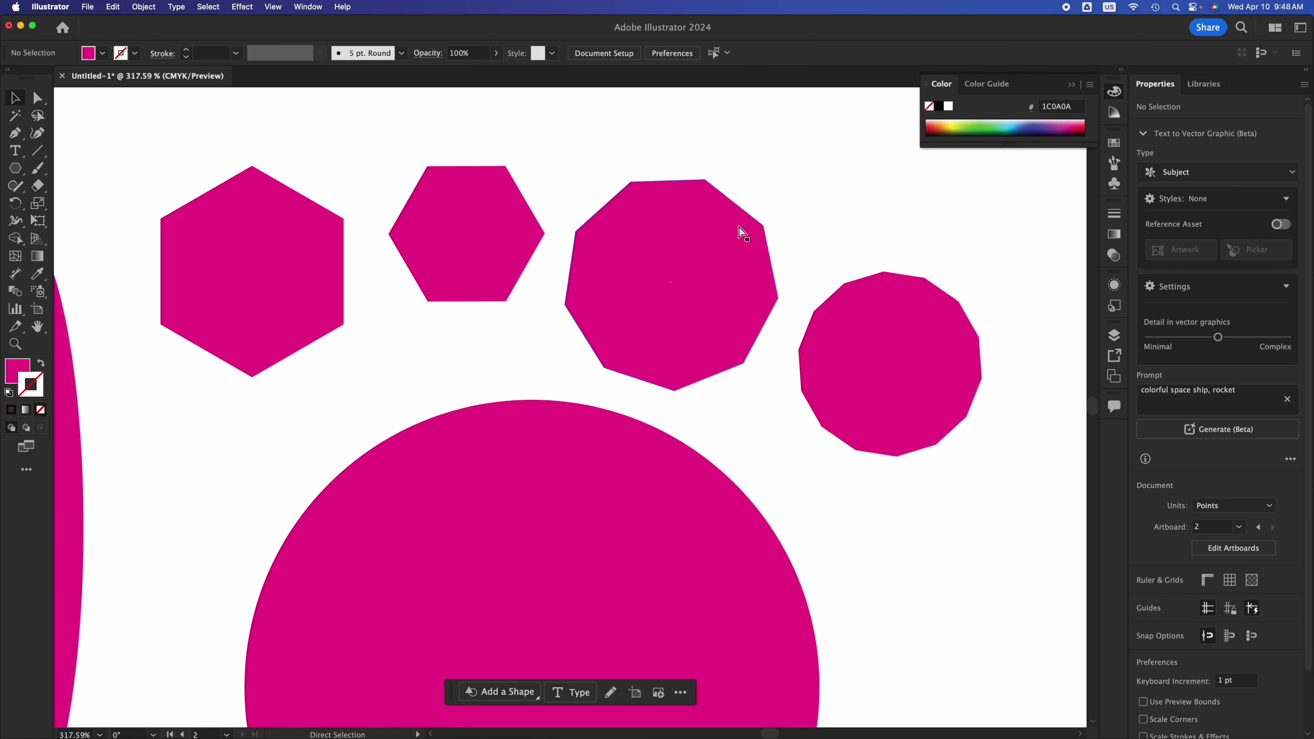
scroll(739, 227, up, 2)
scroll(739, 227, up, 2)
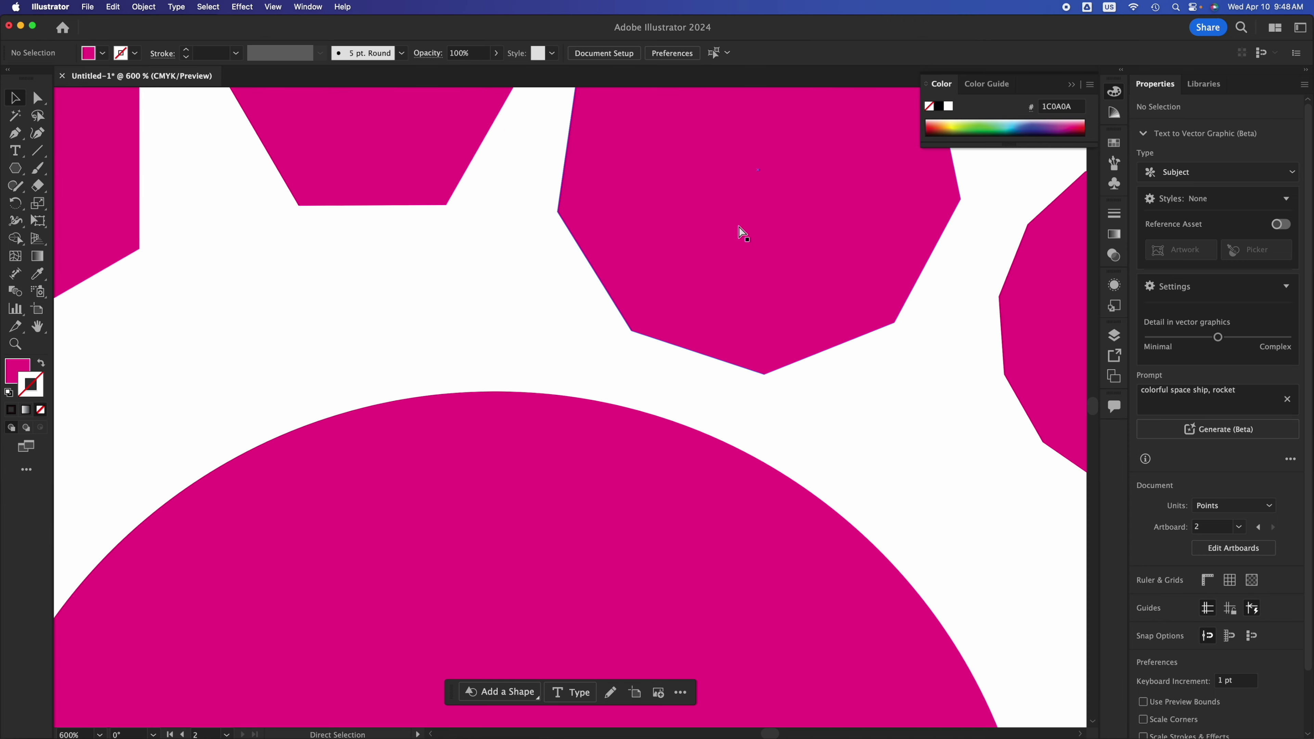
scroll(739, 228, down, 4)
scroll(739, 228, up, 2)
scroll(739, 227, down, 2)
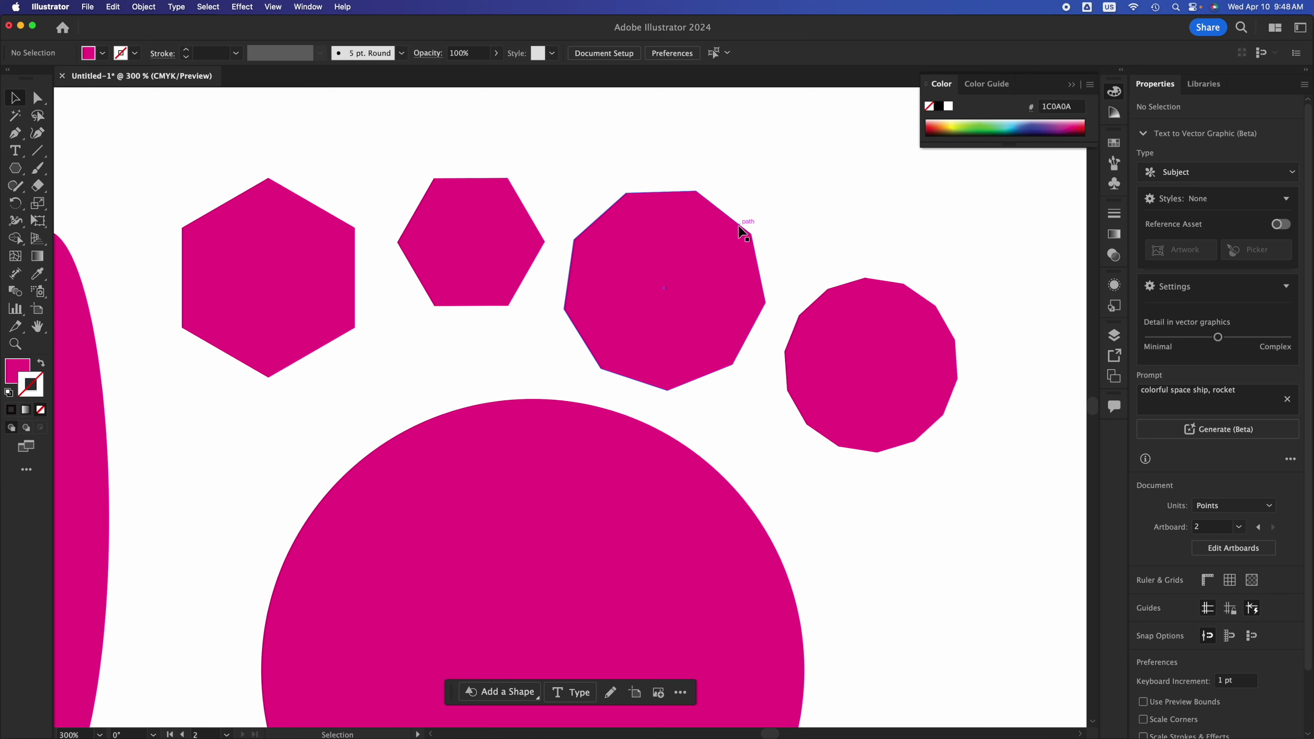
scroll(738, 225, up, 4)
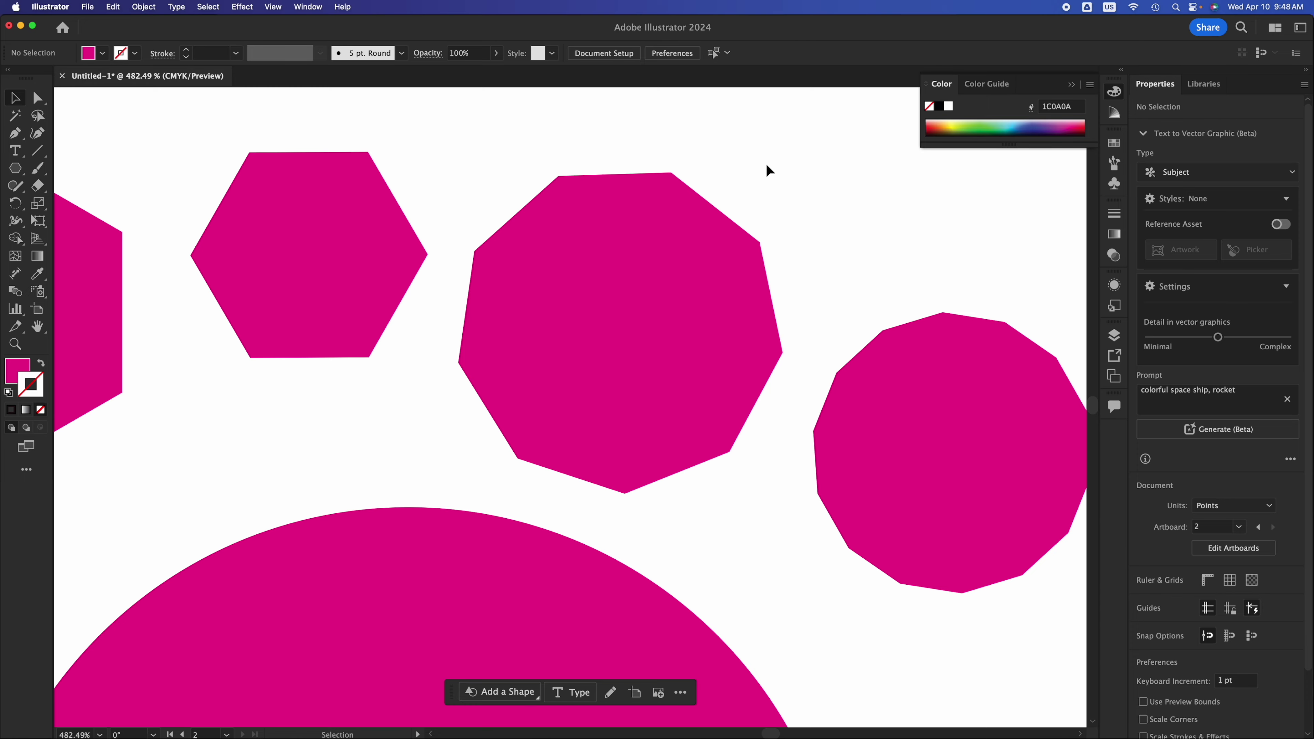
scroll(766, 165, down, 10)
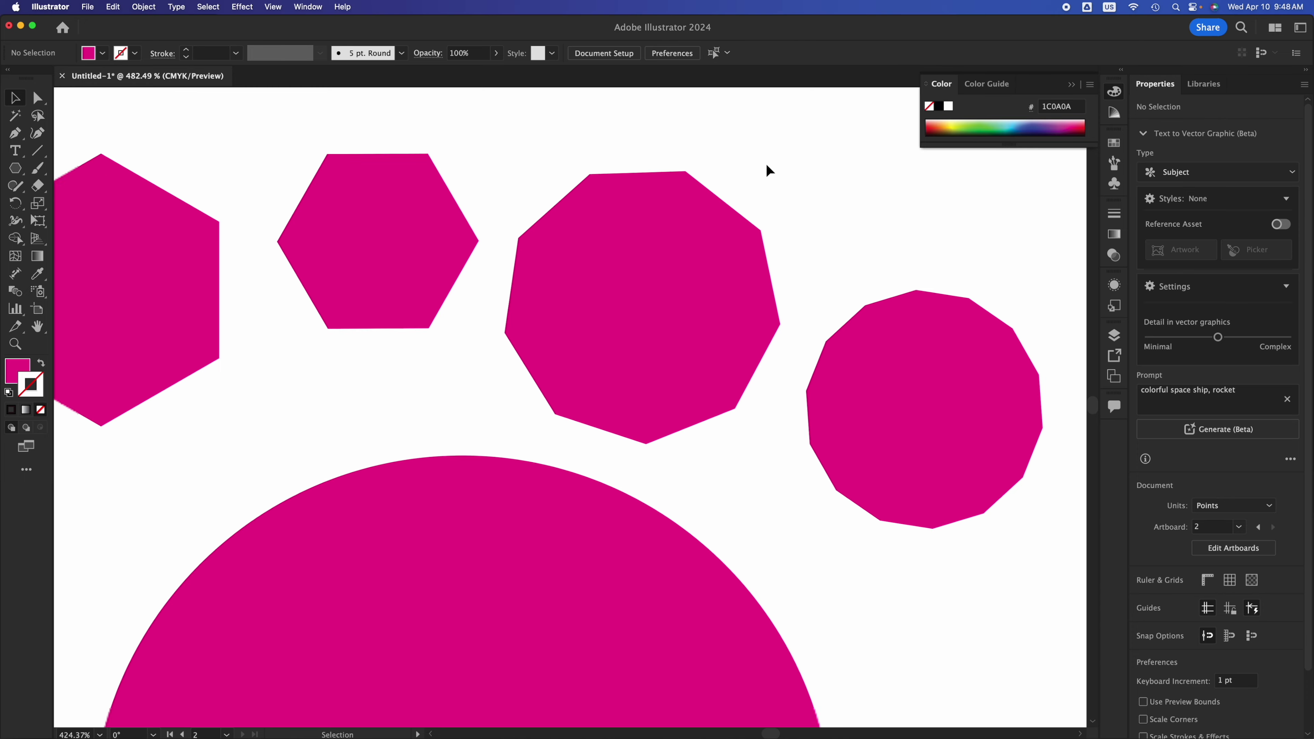
scroll(767, 165, down, 5)
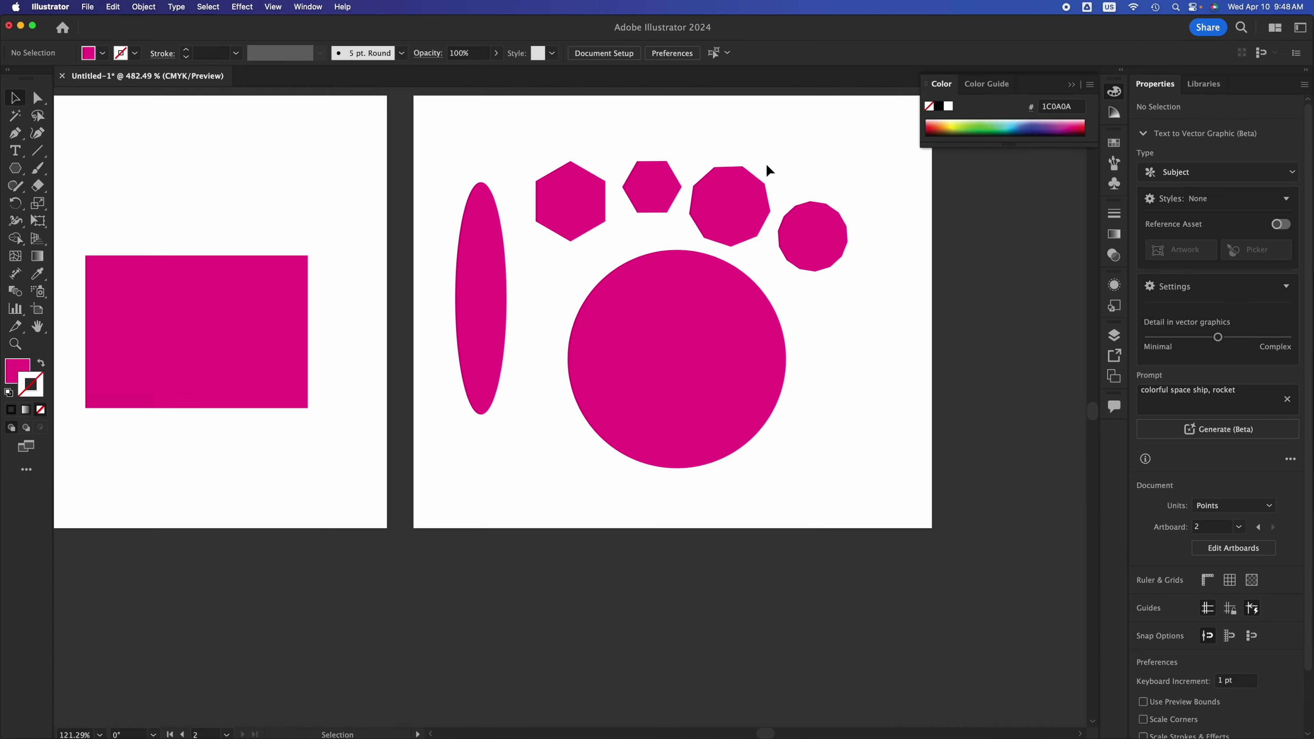
scroll(767, 165, up, 2)
scroll(767, 166, up, 15)
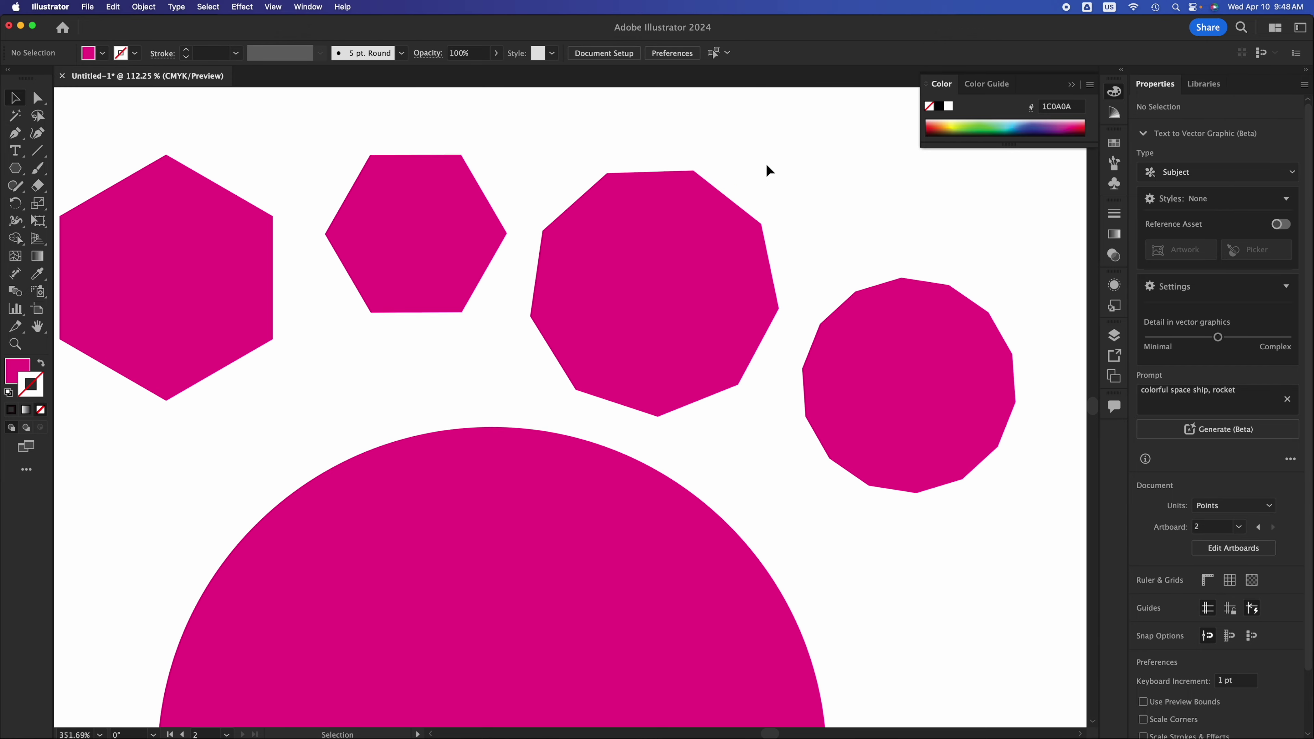
scroll(767, 165, down, 1)
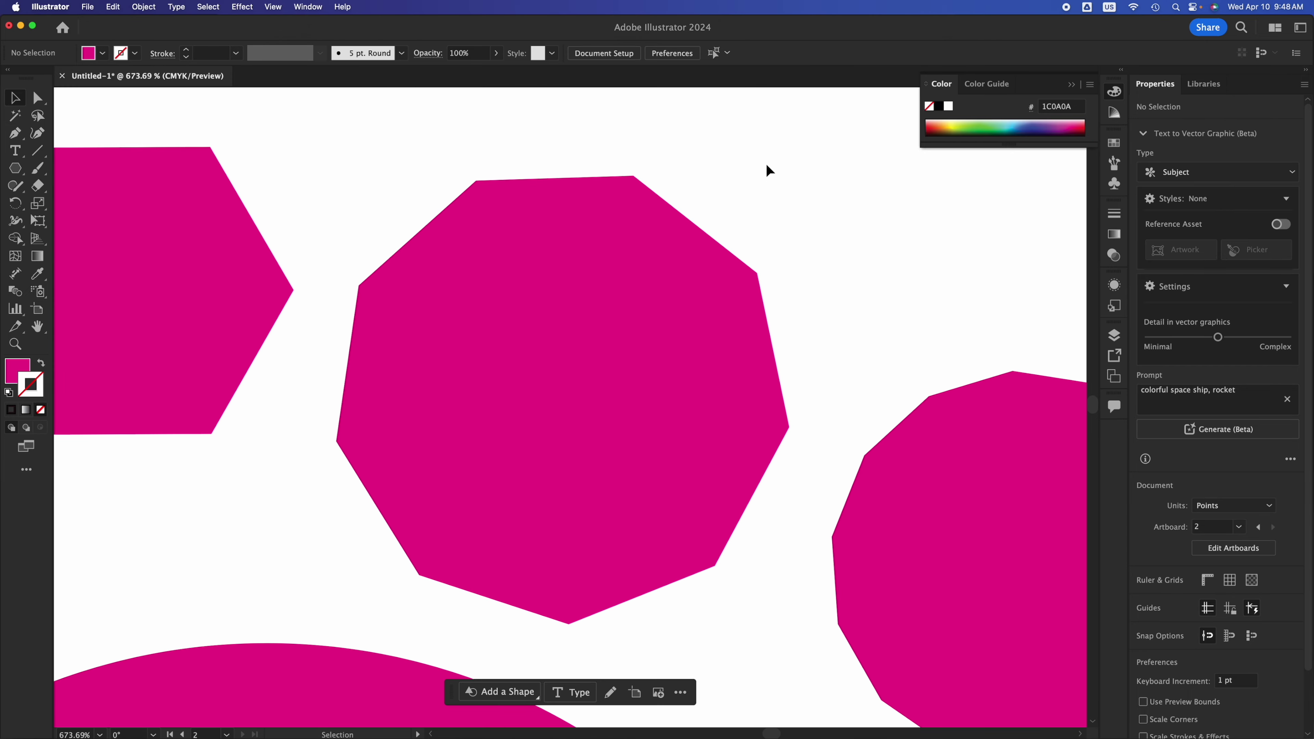
- Pan the magnified view from the nine-sided polygon to the two hexagons and back
key(space)
drag(355, 354, 757, 297)
drag(416, 271, 746, 424)
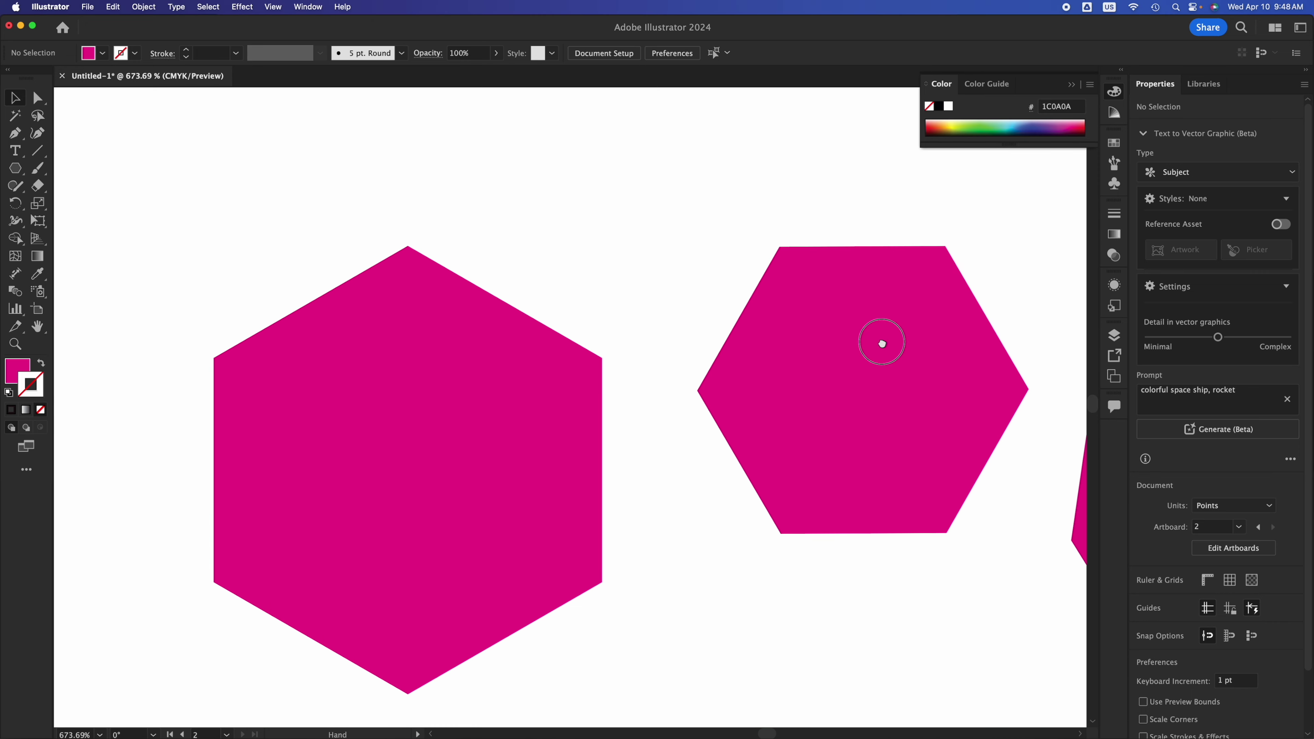
drag(879, 340, 308, 282)
drag(818, 465, 540, 333)
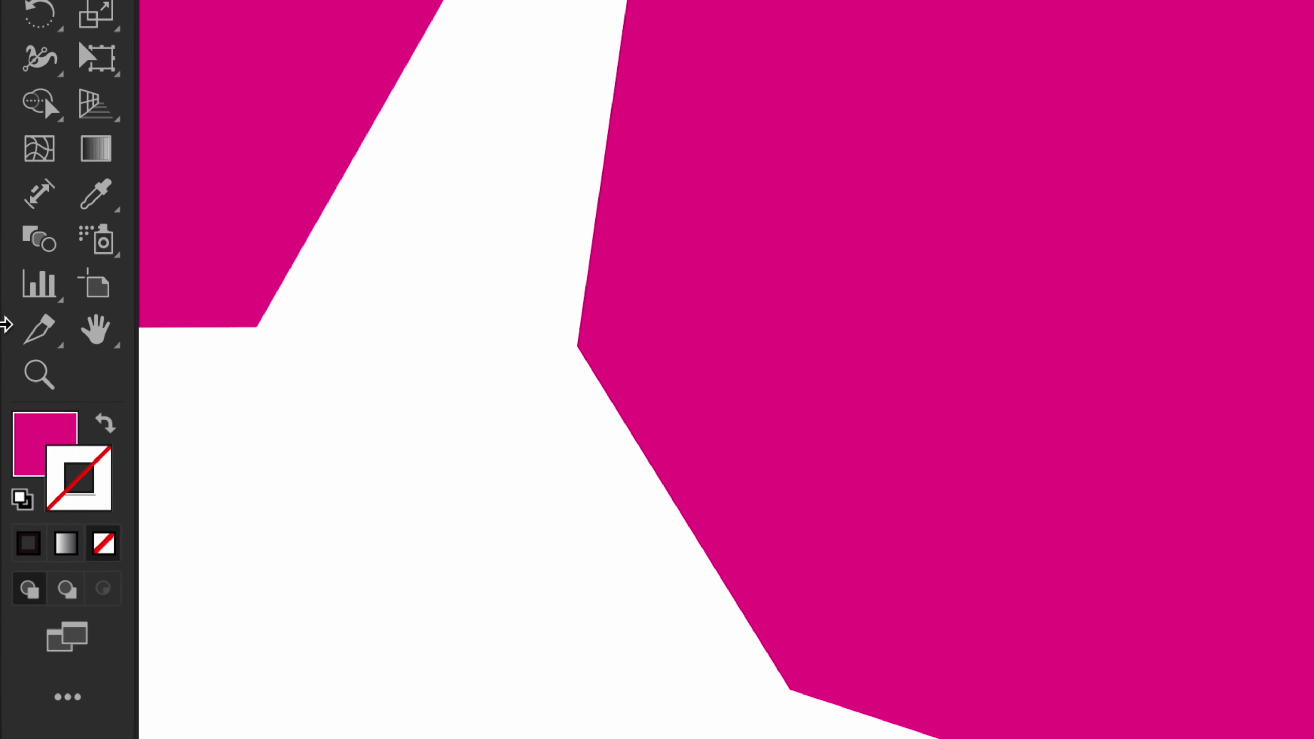
- Move around the polygons and the large circle with the Hand tool, zoom out, and return to the Selection tool
click(129, 343)
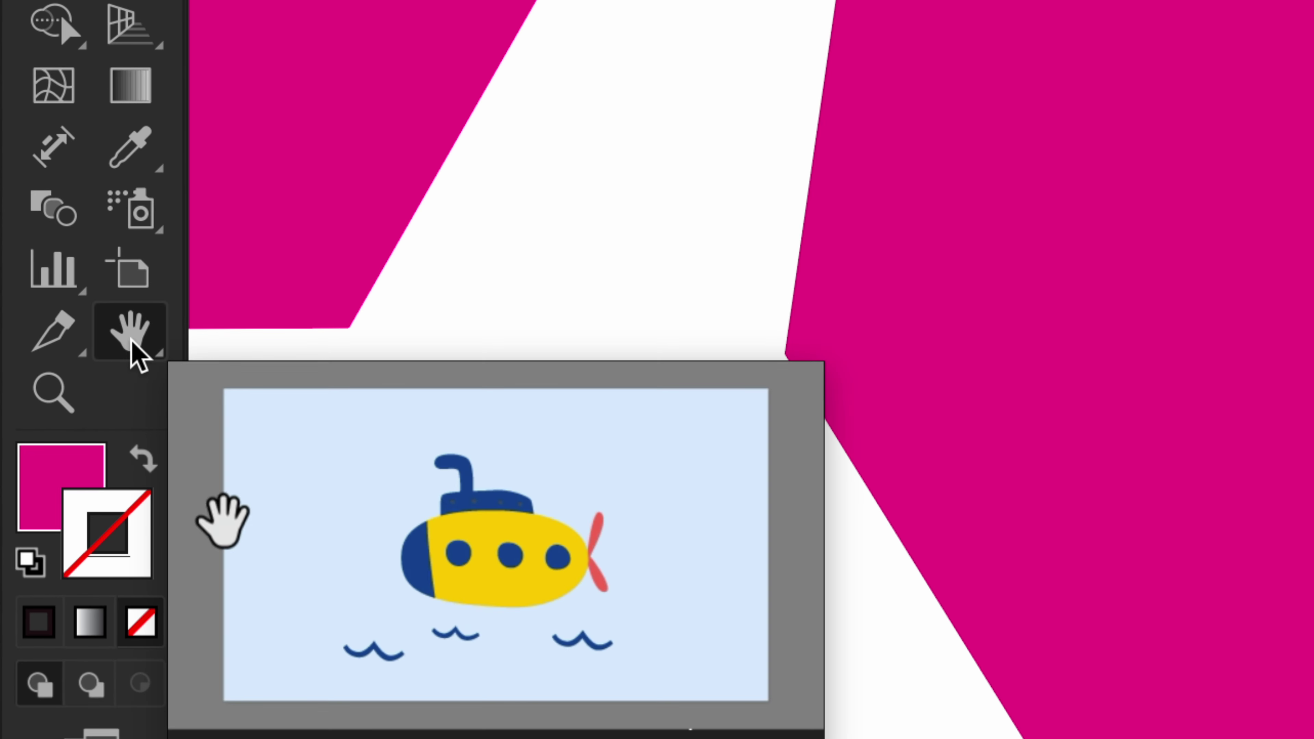
drag(882, 290, 437, 214)
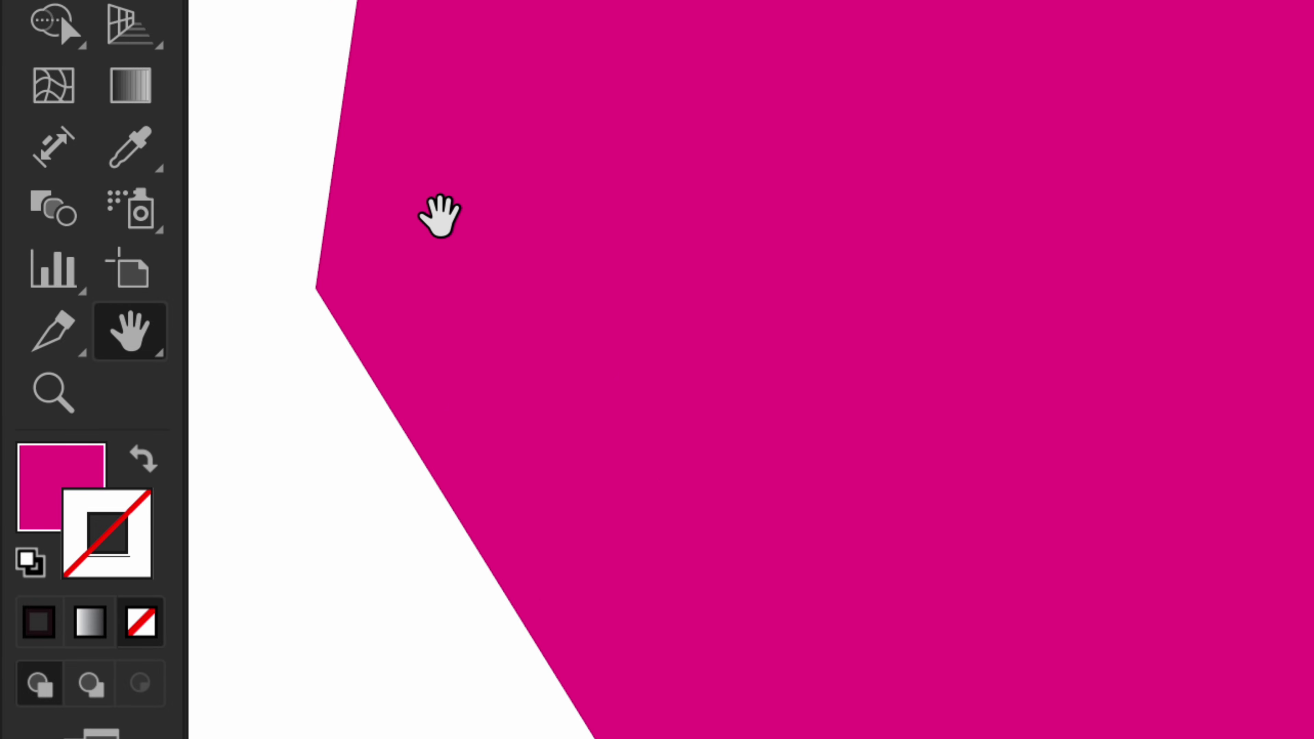
drag(967, 238, 729, 271)
scroll(730, 271, down, 5)
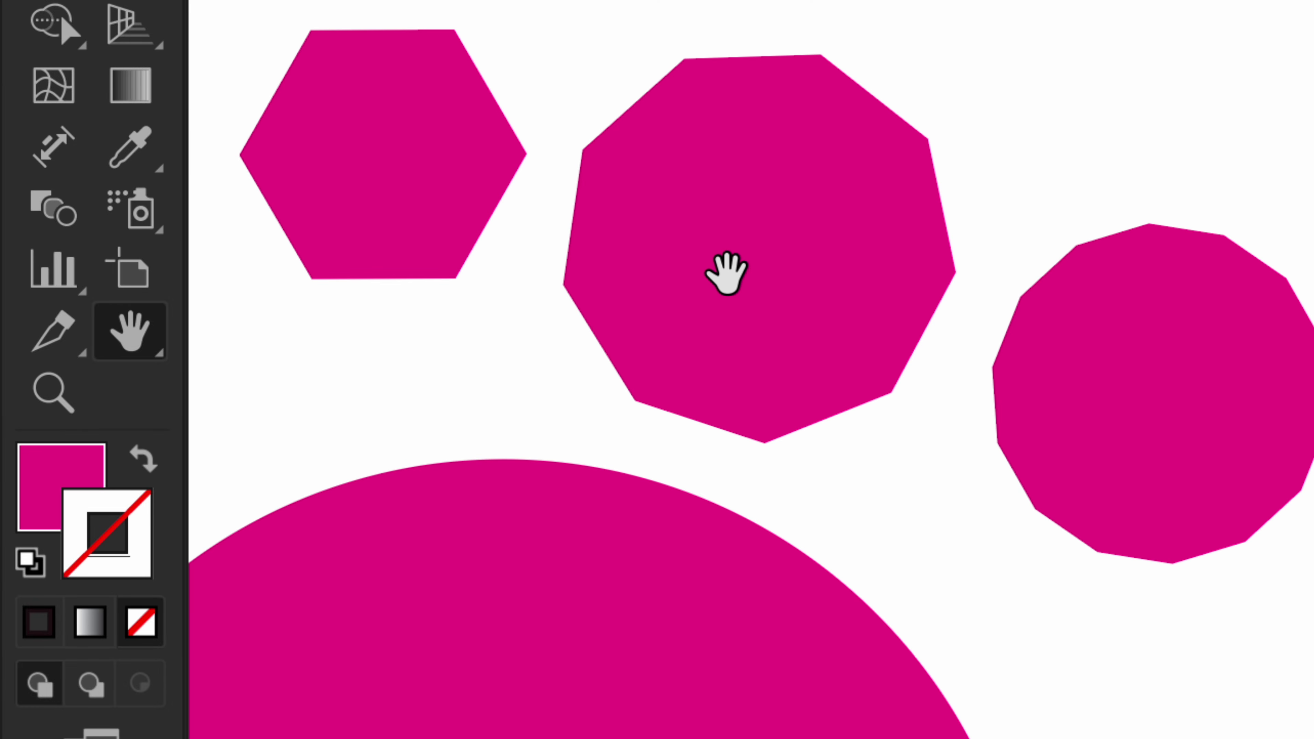
drag(873, 250, 866, 255)
drag(660, 425, 898, 144)
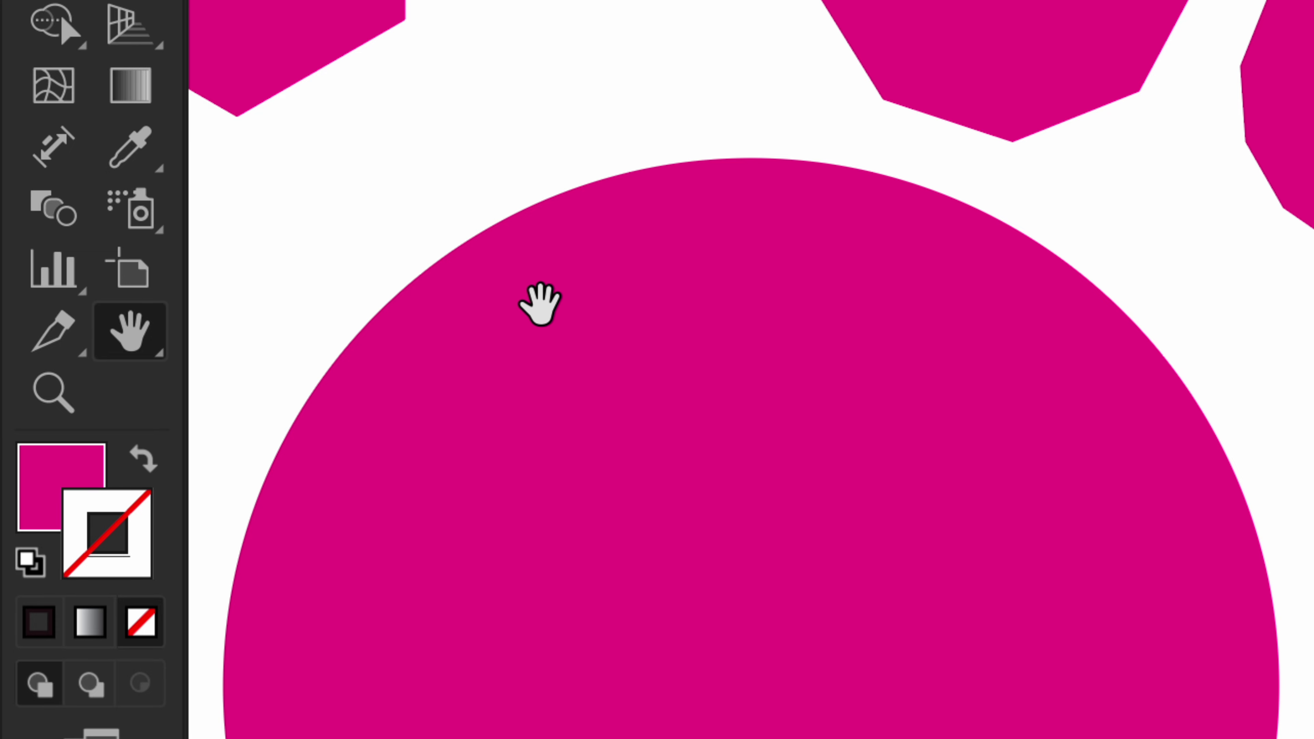
drag(540, 303, 598, 121)
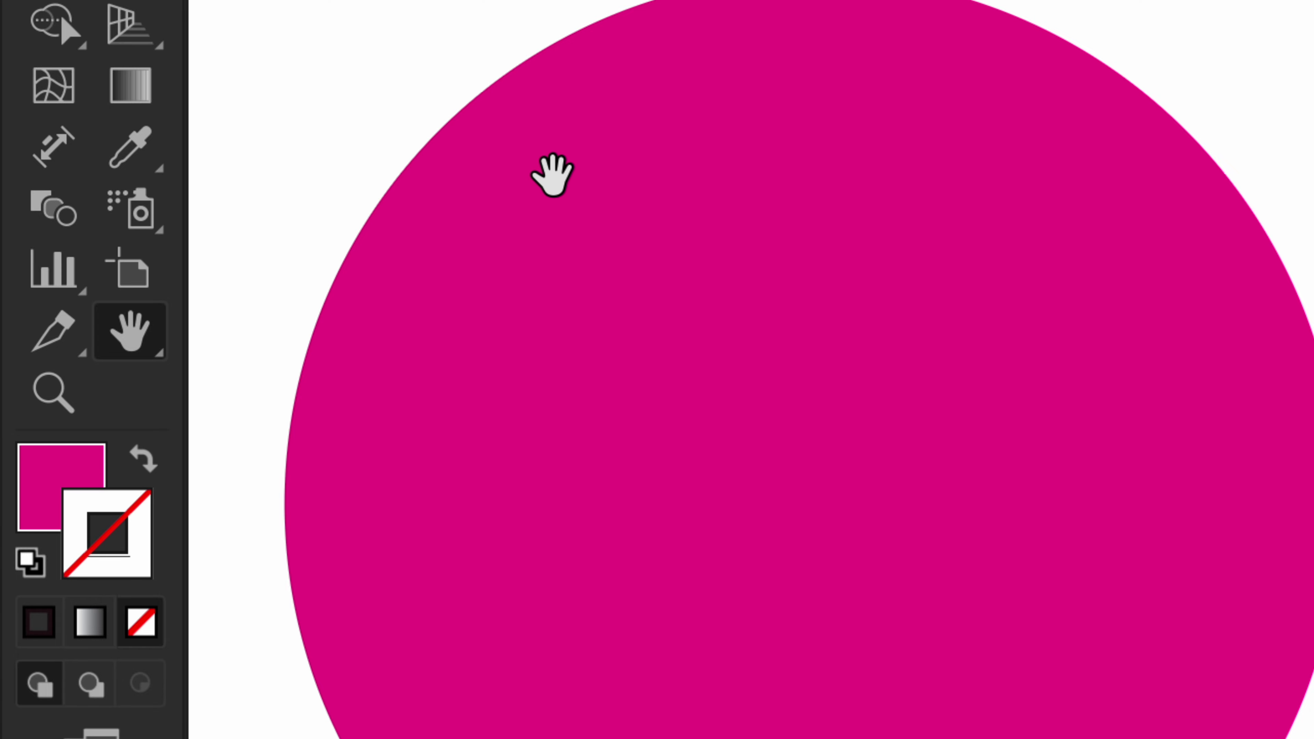
scroll(552, 175, down, 5)
key(v)
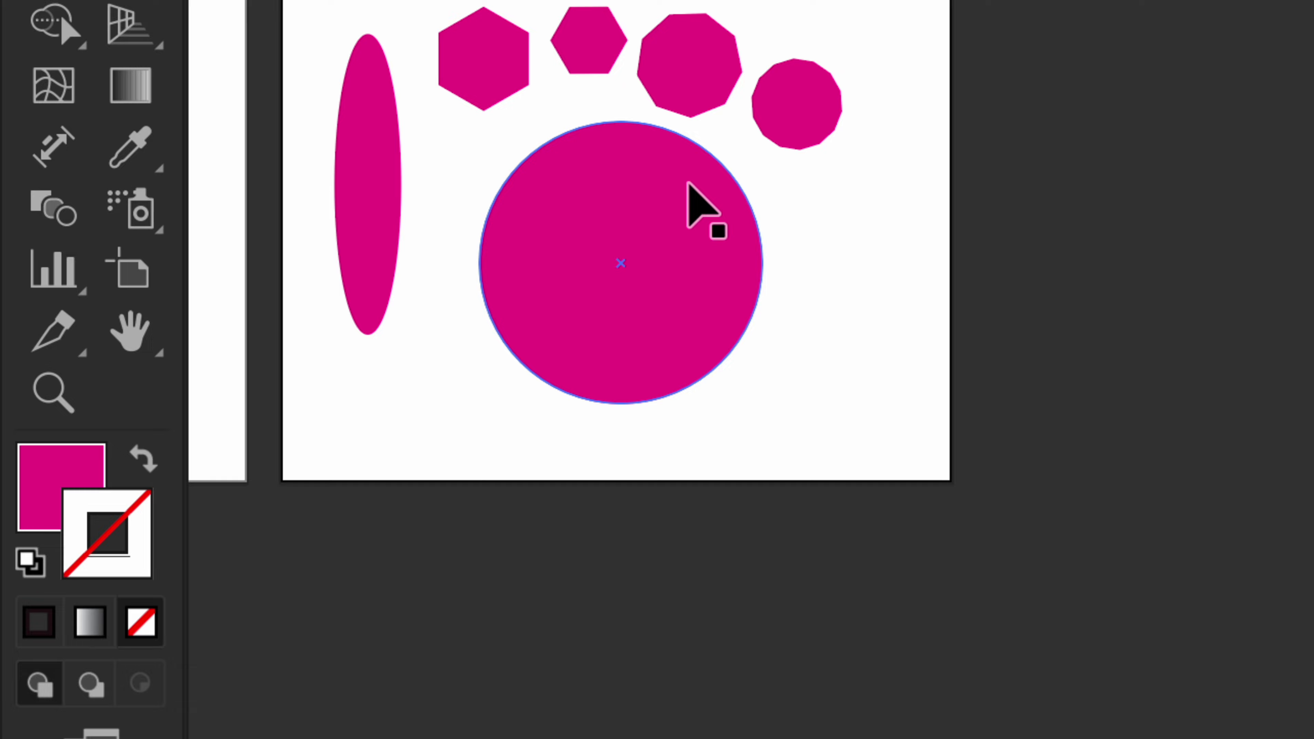
- Look through the shape tools and choose the Star tool
click(15, 168)
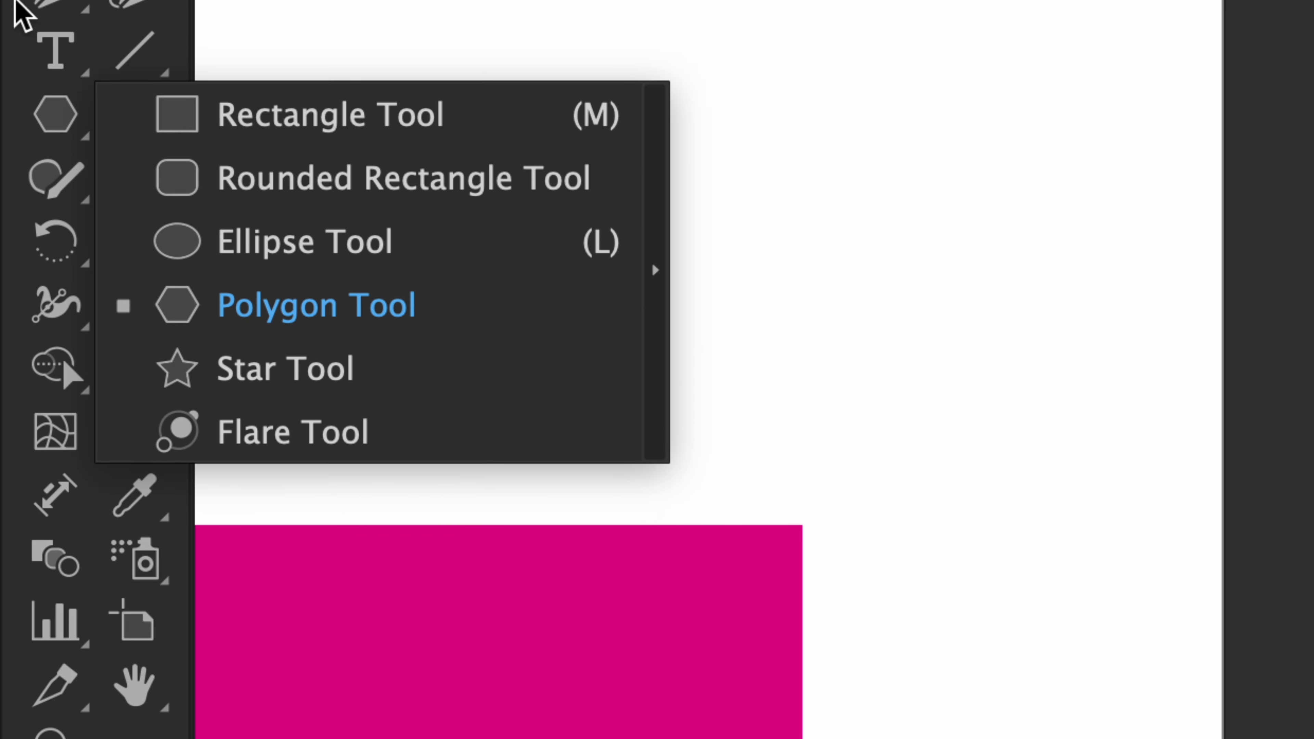
key(m)
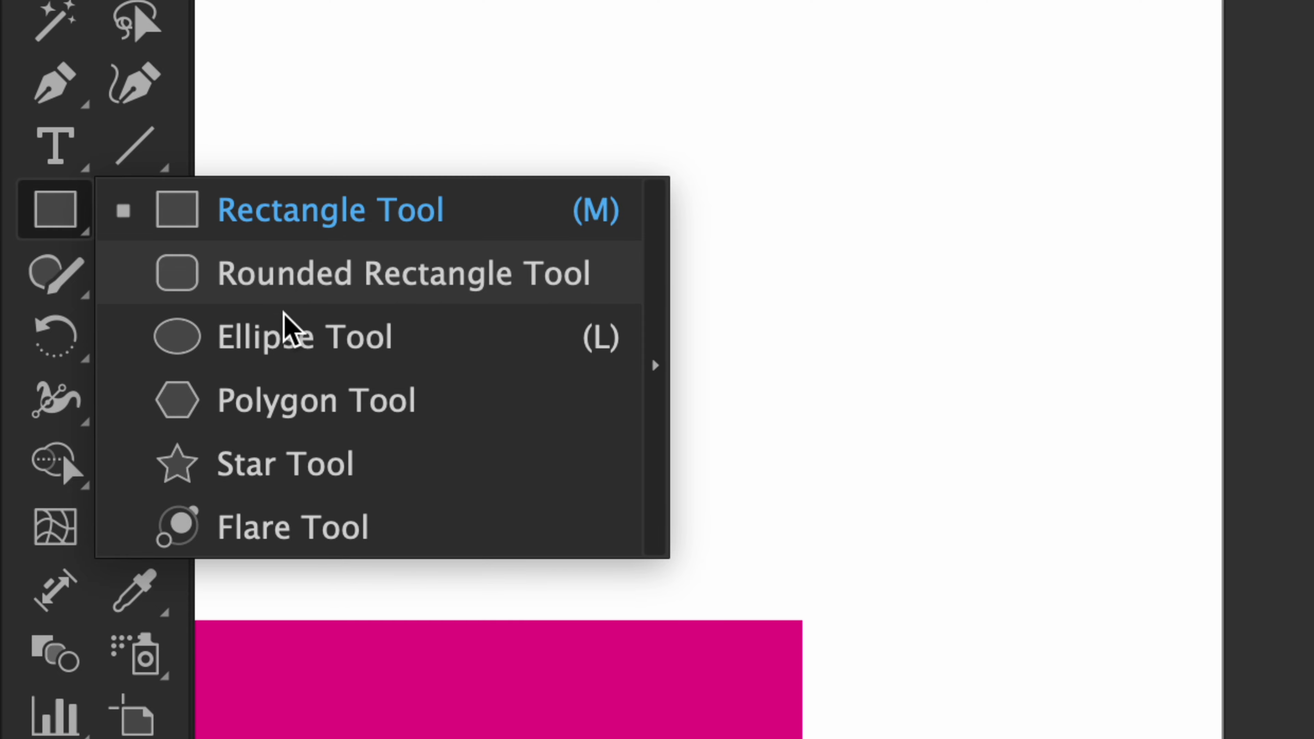
click(248, 465)
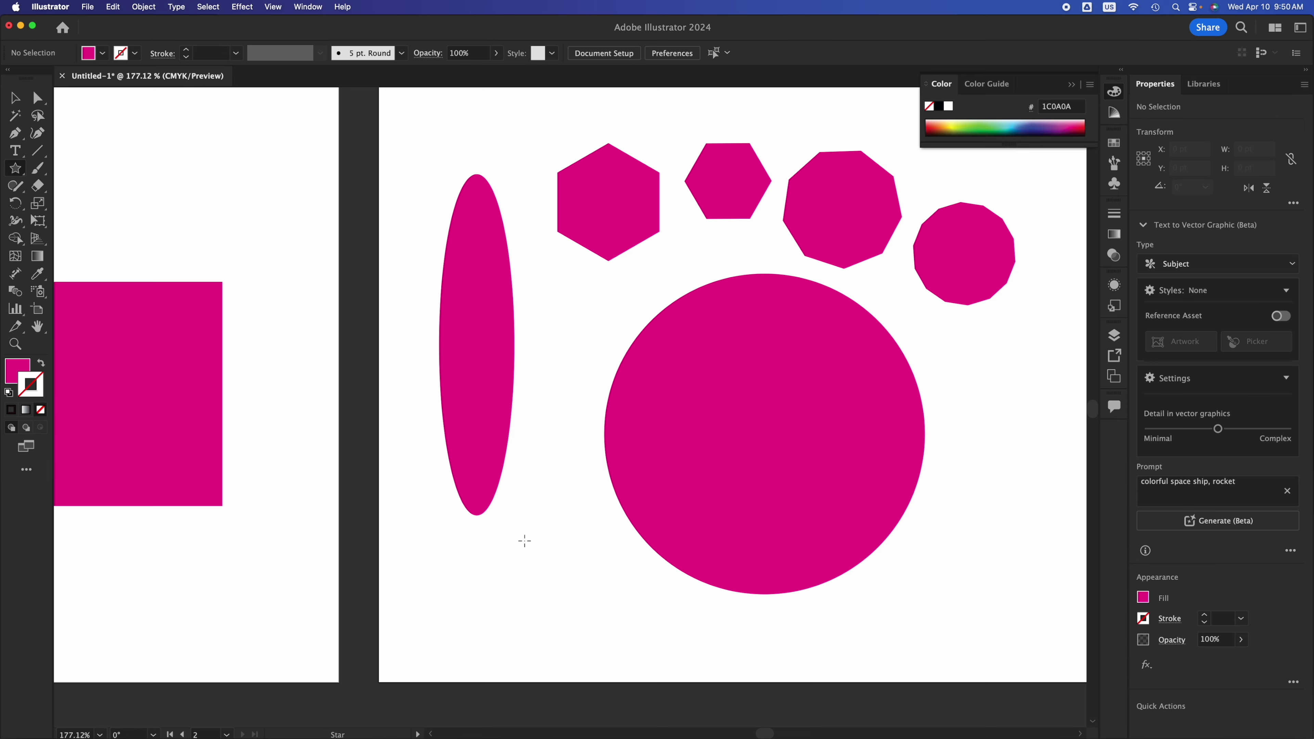
- Delete the large circle and the rectangle from the first artboard
scroll(447, 496, left, 15)
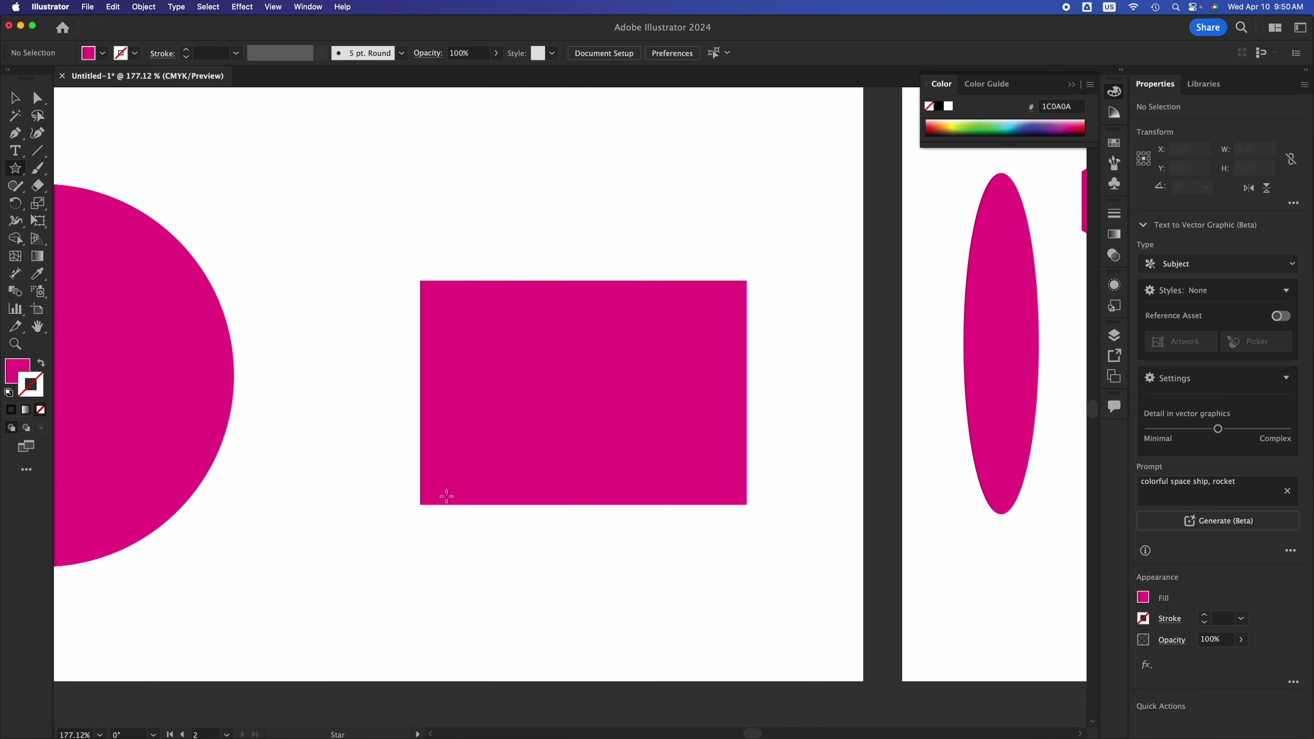
scroll(446, 496, left, 2)
key(v)
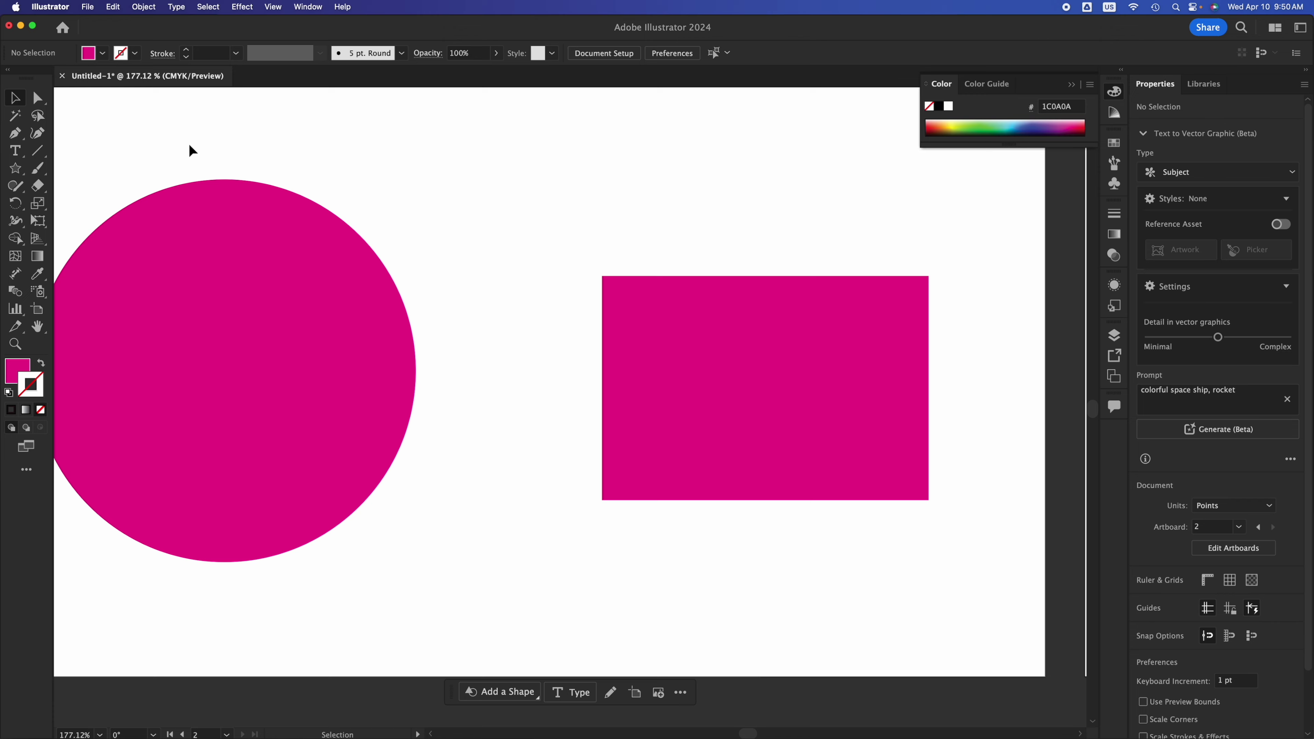
drag(187, 139, 751, 466)
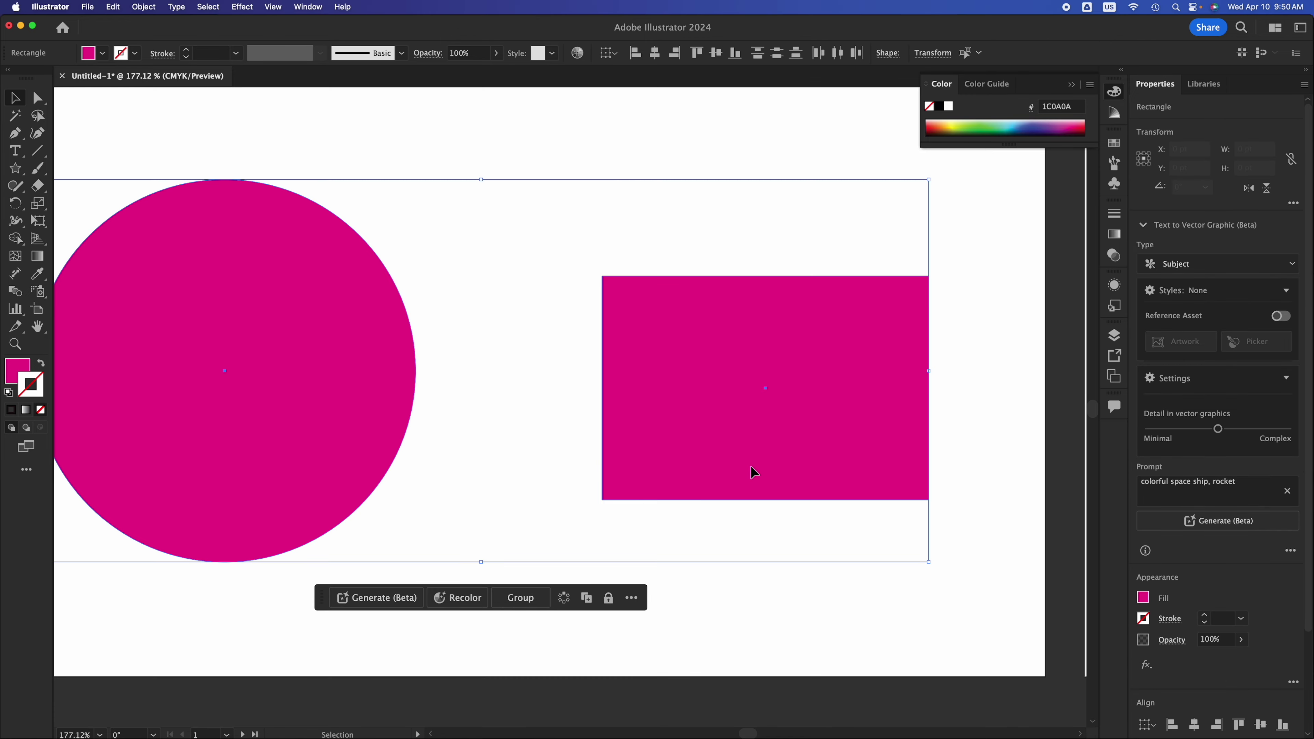
key(Delete)
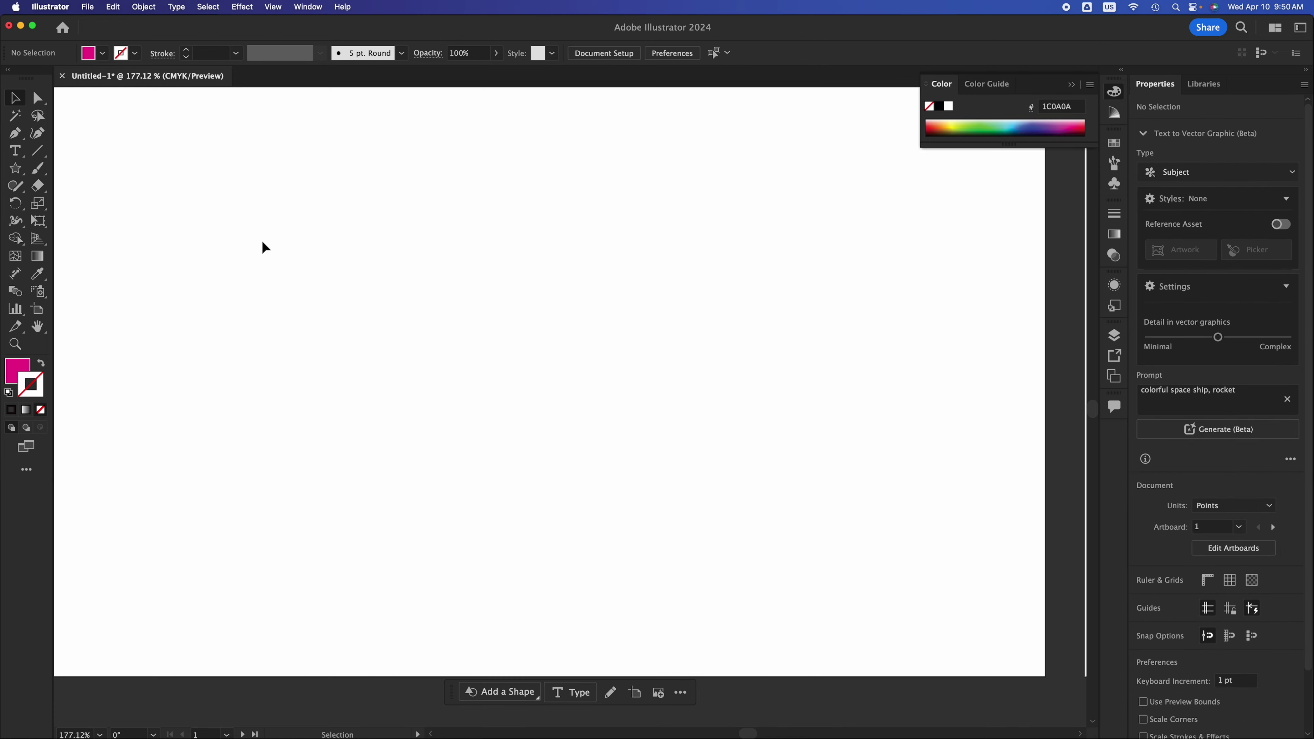
- Draw a five-pointed star about 341 by 324 pt and move it fully onto the middle of the first artboard
click(19, 175)
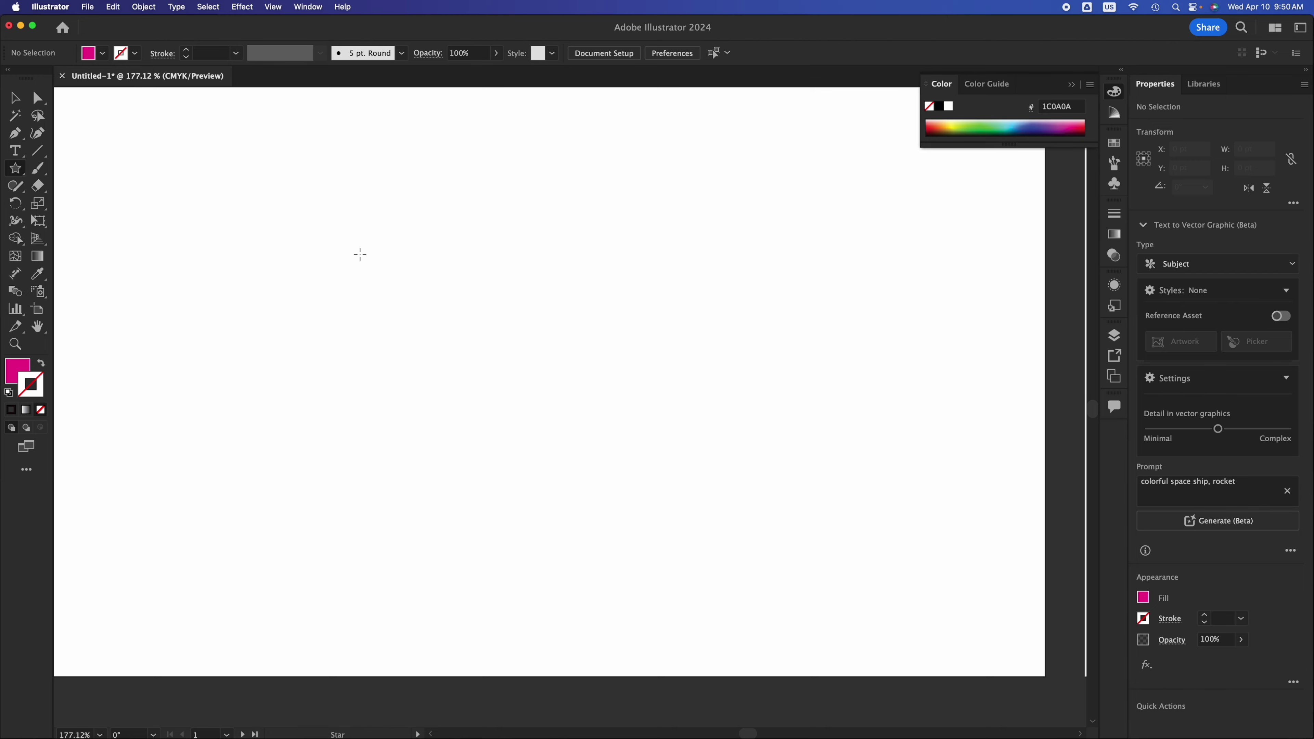
drag(336, 215, 548, 403)
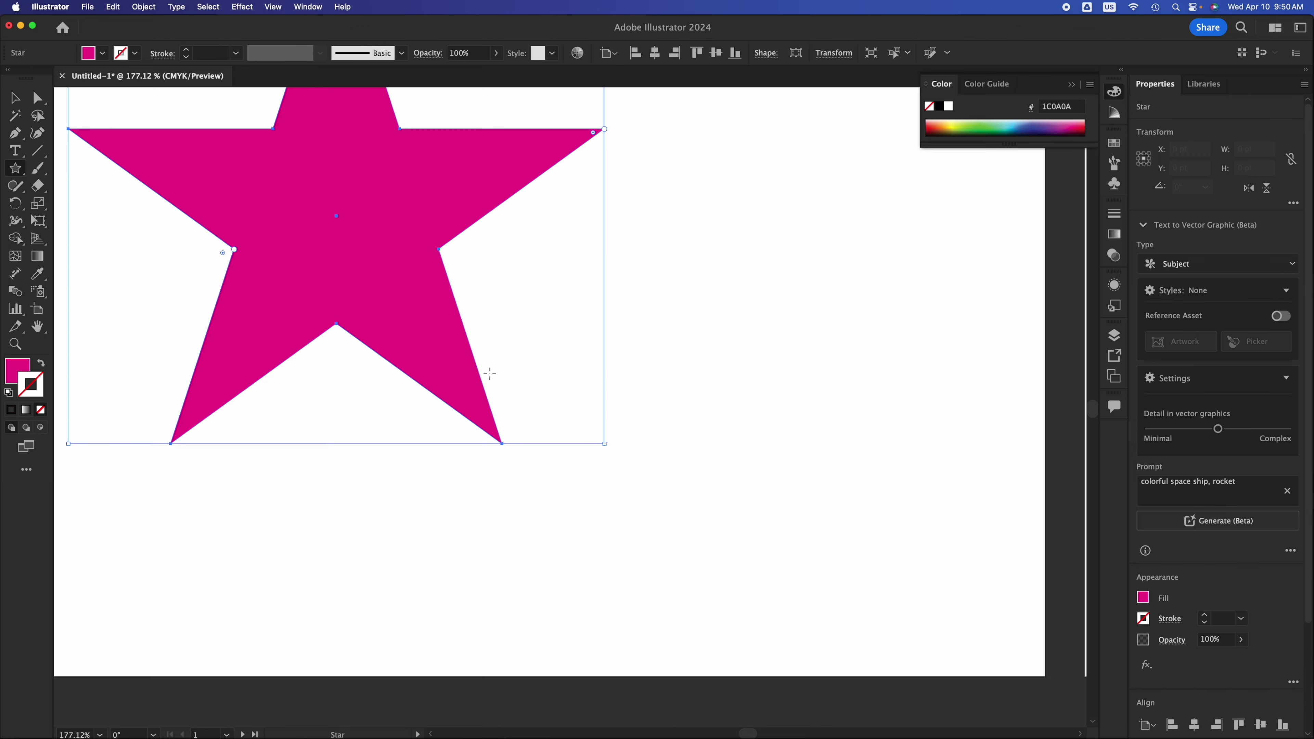
click(16, 101)
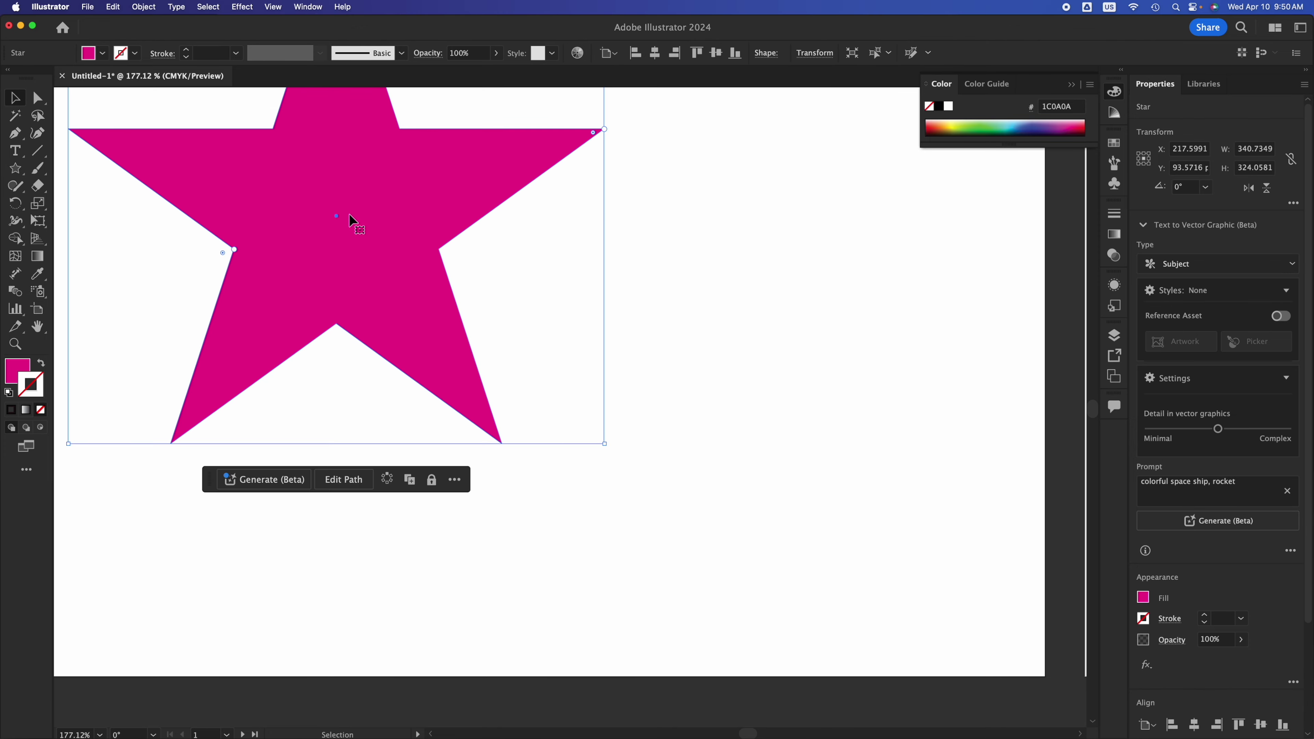
drag(337, 180, 497, 336)
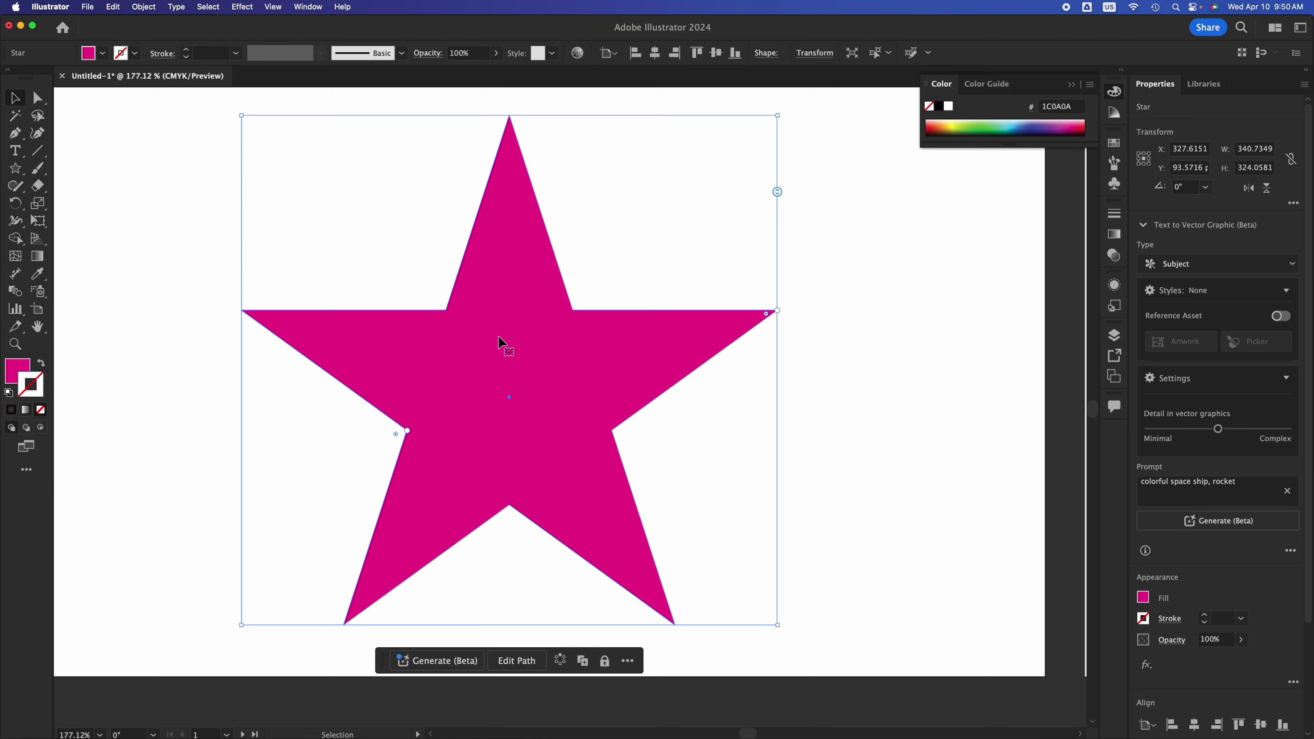
- Move the large five-pointed star toward the left side of the first artboard to make room beside it
click(949, 377)
click(613, 347)
drag(528, 348, 408, 382)
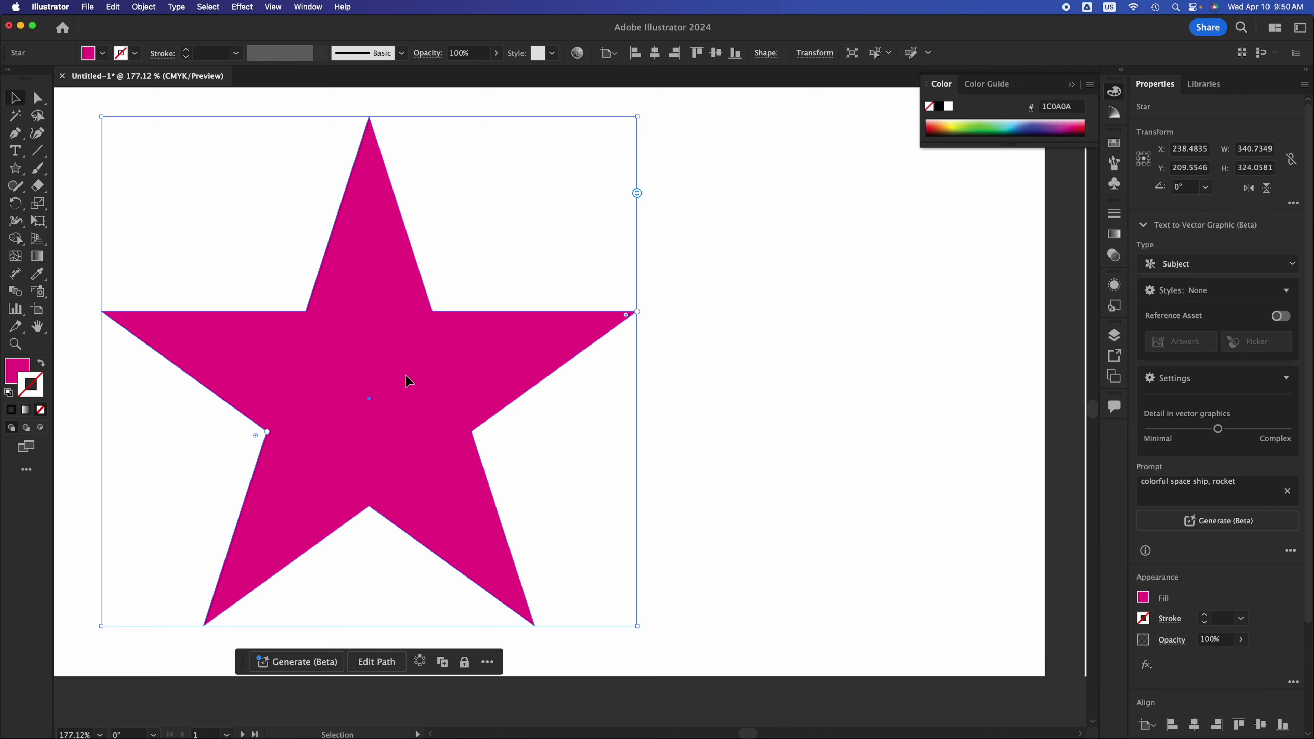
- Draw a spiky starburst about 140 by 140 pt beside the large star, raising its number of points to several dozen while drawing
click(19, 173)
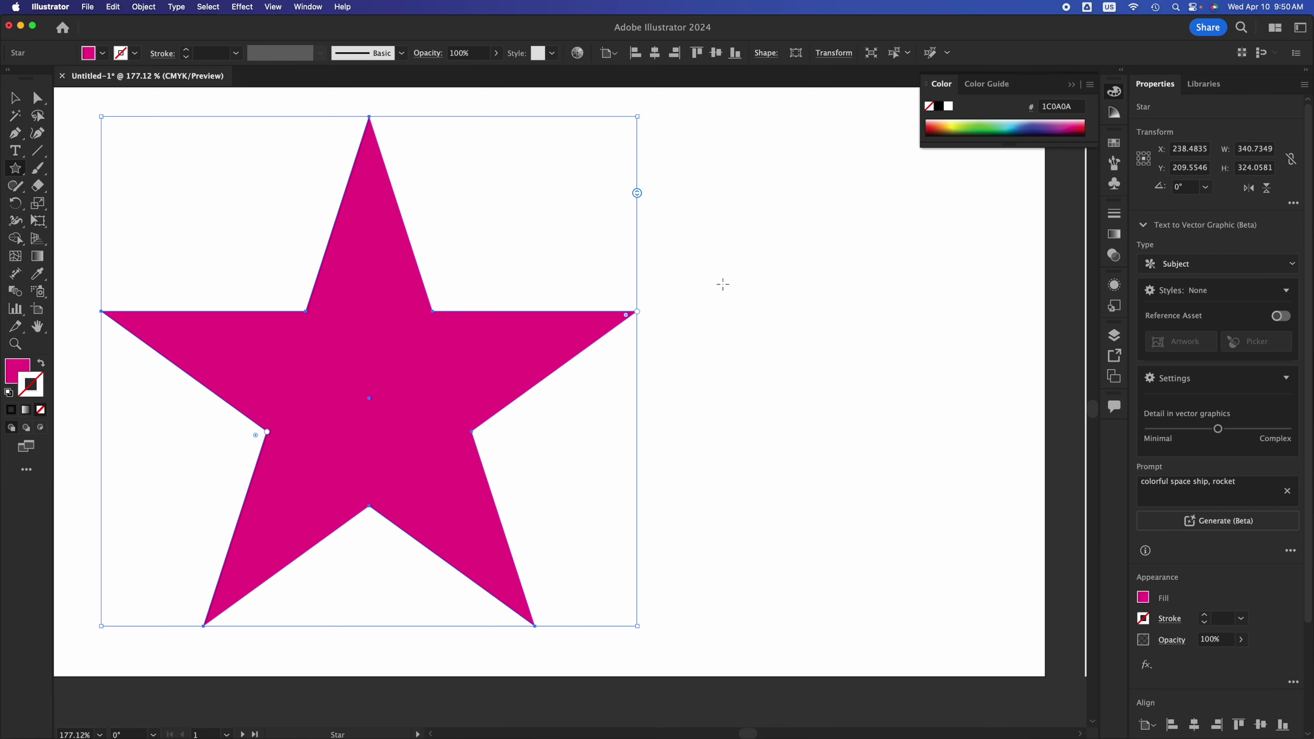
drag(757, 242, 820, 331)
key(Down)
key(Down)
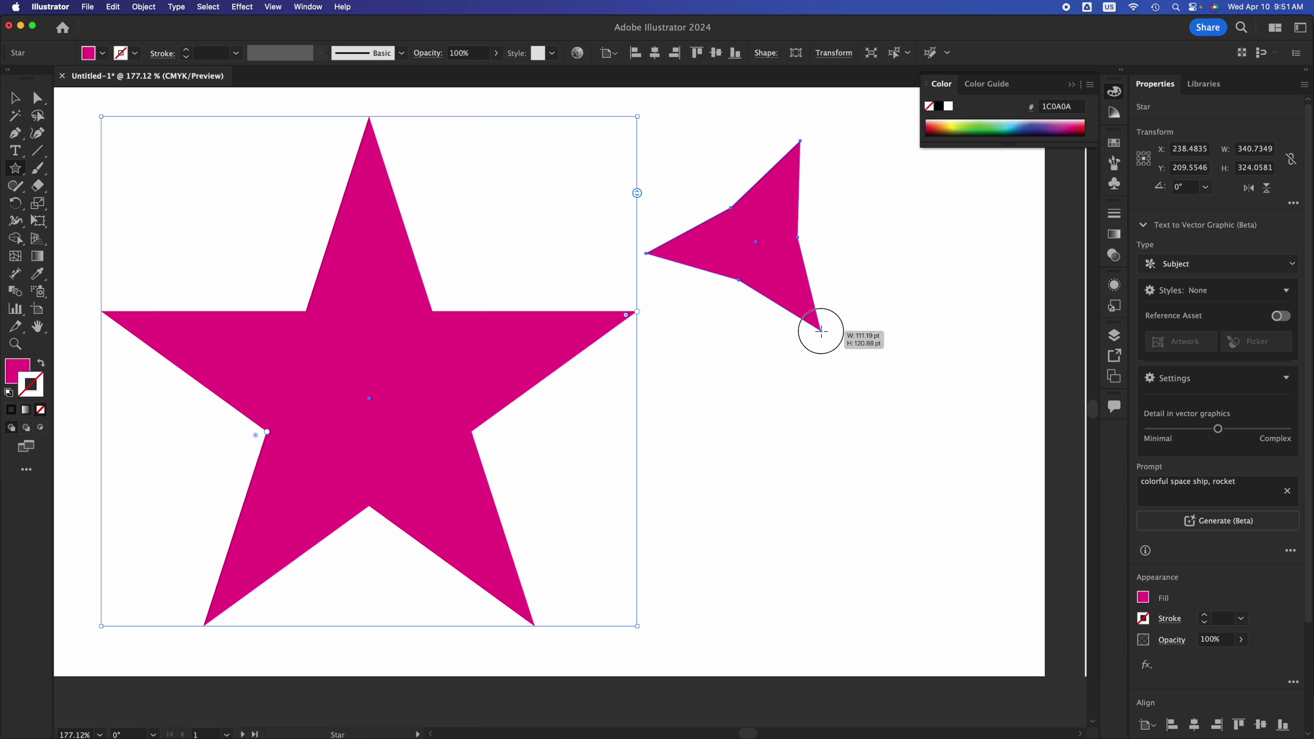
key(Up)
key(Up)
key(Up)
key(Up)
key(Up)
drag(821, 330, 820, 331)
key(Up)
key(Up)
key(Up)
key(Up)
key(Up)
key(Up)
key(Up)
key(Up)
key(Up)
key(Up)
key(Up)
key(Up)
key(Up)
key(Up)
key(Up)
key(Up)
key(Up)
key(Up)
key(Up)
key(Up)
key(Up)
key(Up)
key(Up)
key(Up)
key(Up)
key(Up)
key(Up)
key(Up)
key(Up)
key(Up)
key(Up)
key(Up)
key(Up)
key(Up)
key(Up)
key(Up)
key(Up)
key(Up)
key(Up)
key(Up)
key(Up)
key(Up)
key(Up)
key(Up)
key(Up)
key(Up)
key(Up)
key(Up)
key(Up)
key(Up)
key(Up)
key(Up)
key(Up)
key(Up)
key(Up)
- Move the starburst down to the right of the large star and deselect it
click(17, 97)
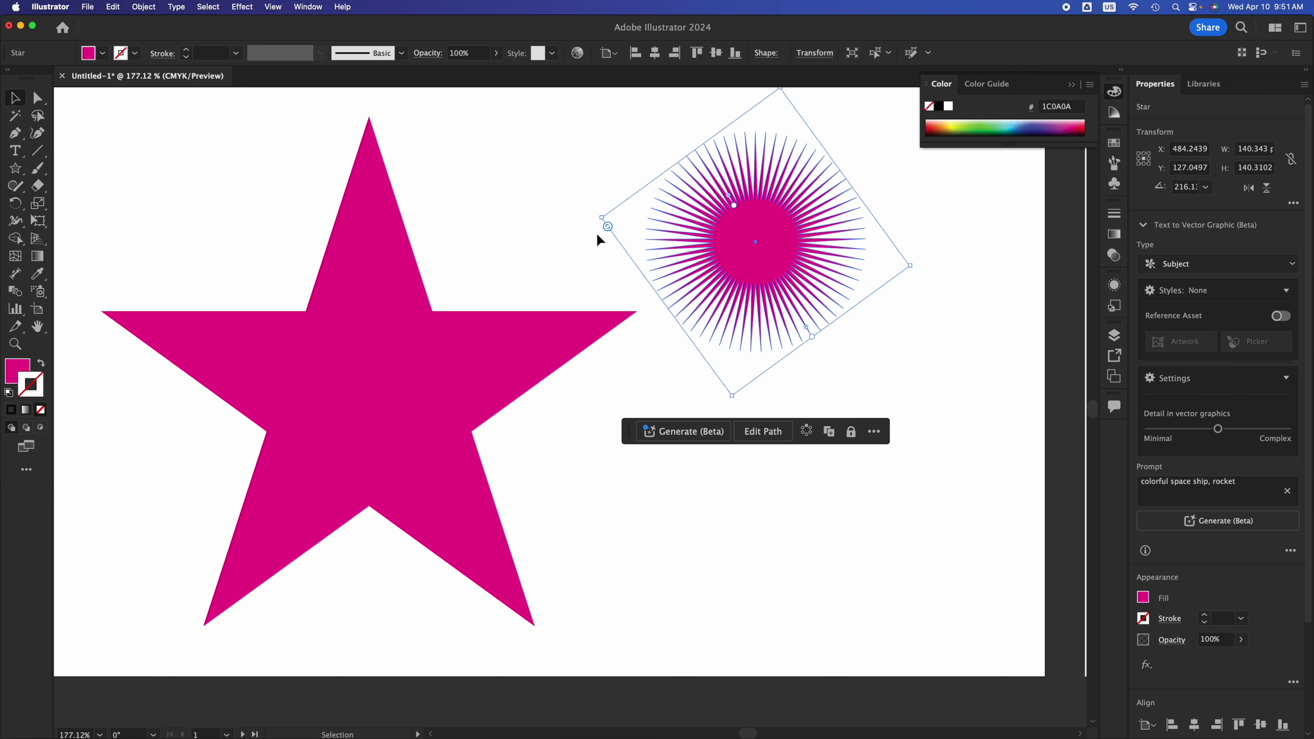
drag(752, 239, 765, 361)
click(928, 498)
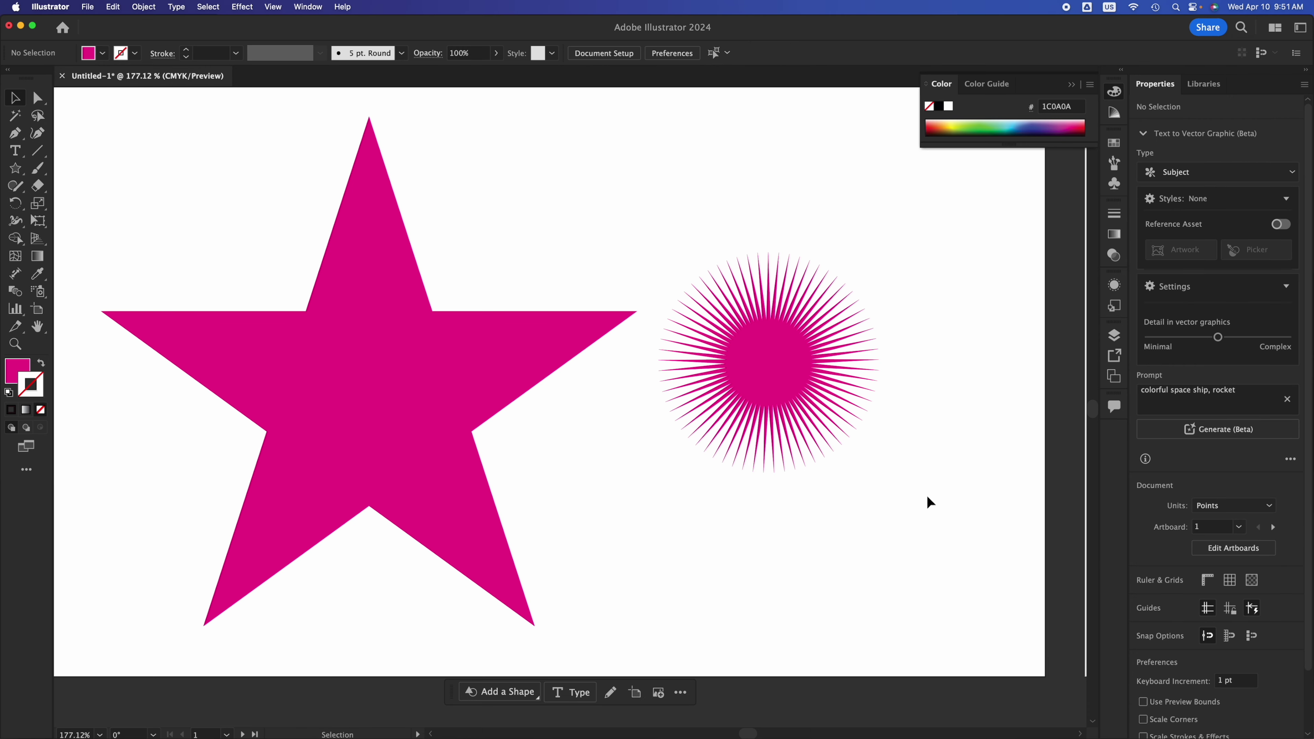
- Draw a small eight-pointed star above the large star's right arm, reducing the number of points while drawing, and deselect it
click(15, 168)
drag(502, 134, 618, 238)
key(Down)
key(Down)
key(Down)
key(Down)
key(Down)
key(Down)
key(Down)
key(Down)
key(Down)
key(Down)
key(Down)
key(Down)
key(Down)
key(Down)
key(Down)
key(Down)
key(Down)
key(Down)
key(Down)
key(Down)
key(Down)
key(Down)
key(Down)
key(Down)
key(Down)
key(Down)
key(Down)
key(Down)
key(Down)
key(Down)
key(Down)
key(Down)
key(Down)
key(Down)
key(Down)
key(Down)
key(Up)
key(Up)
key(Down)
key(Down)
click(19, 101)
click(688, 536)
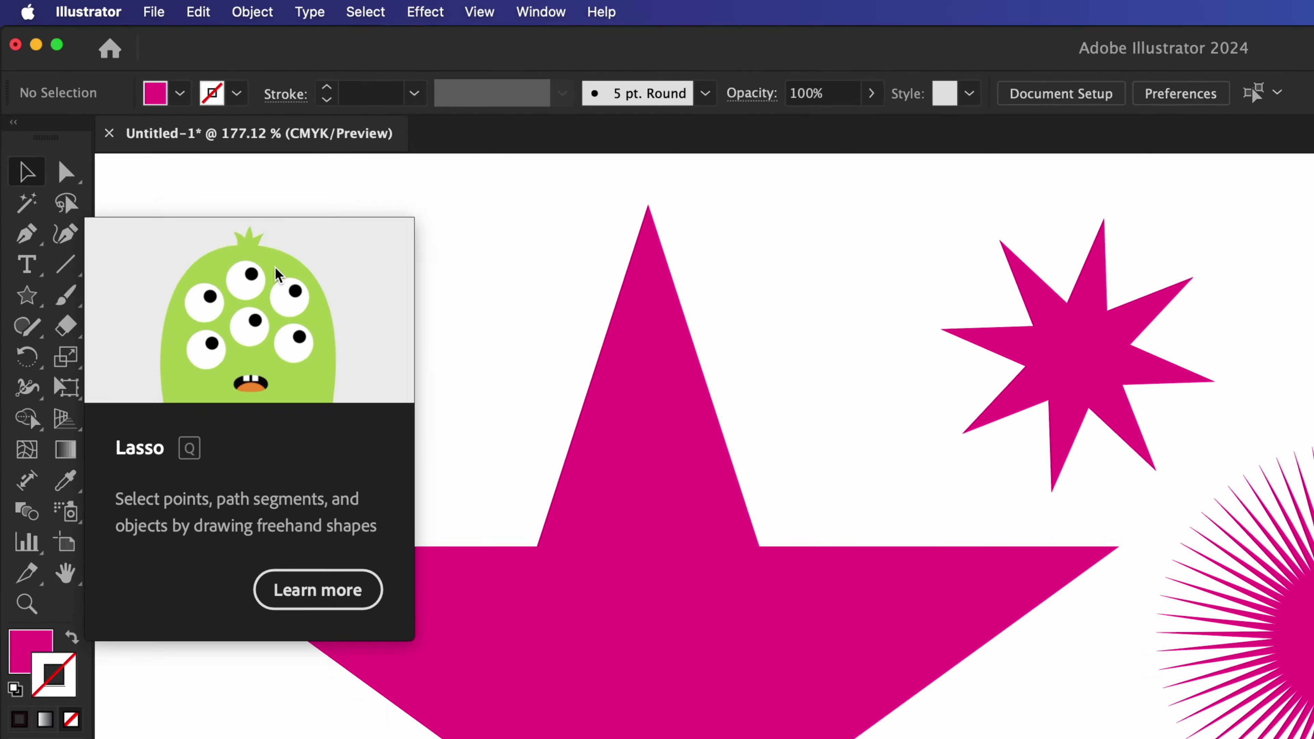
- Round the large star's outer tips strongly and its inner corners slightly with the corner widgets, and deselect it
click(603, 595)
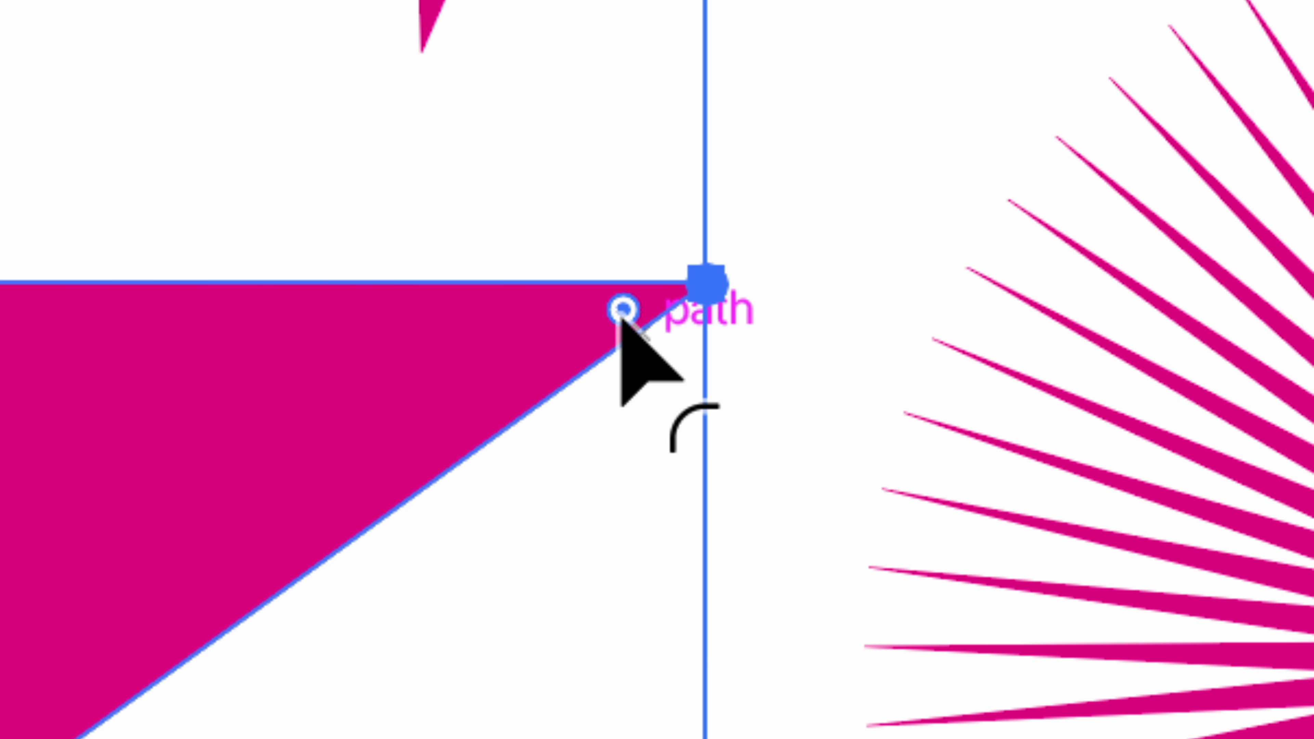
drag(620, 315, 460, 365)
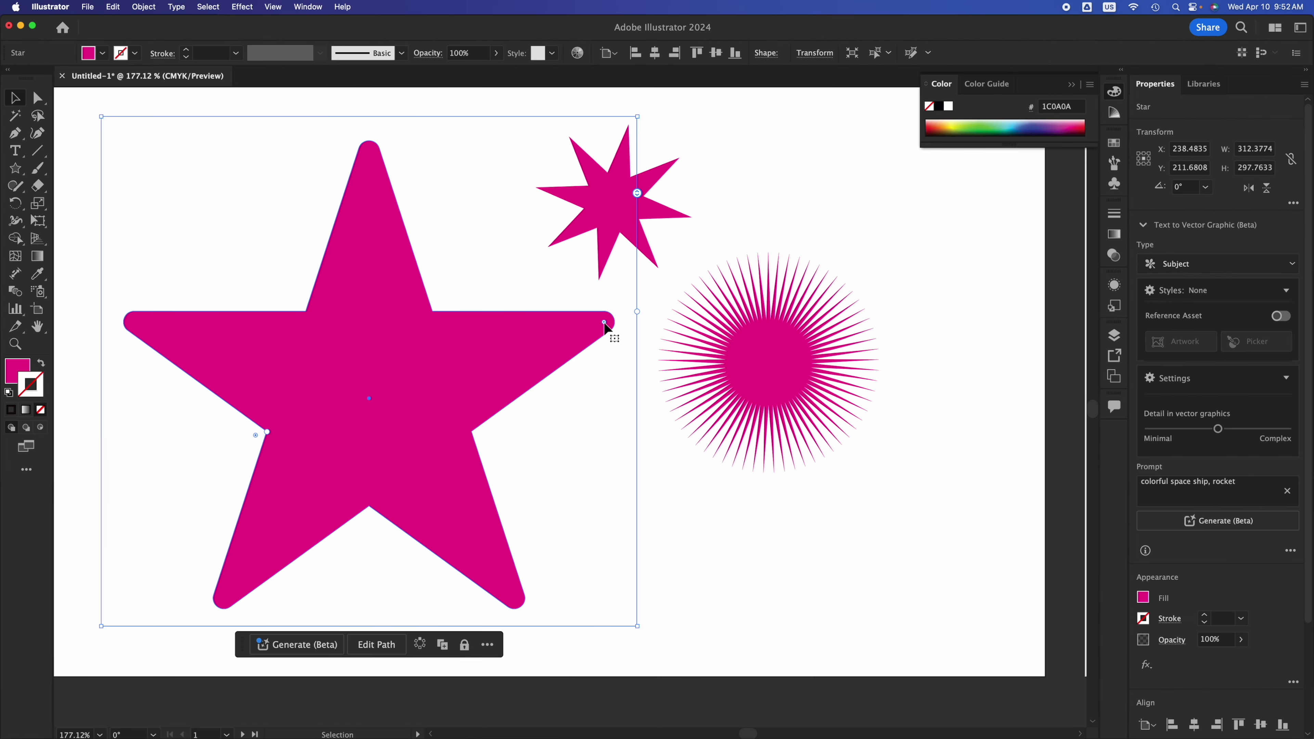
scroll(607, 329, up, 1)
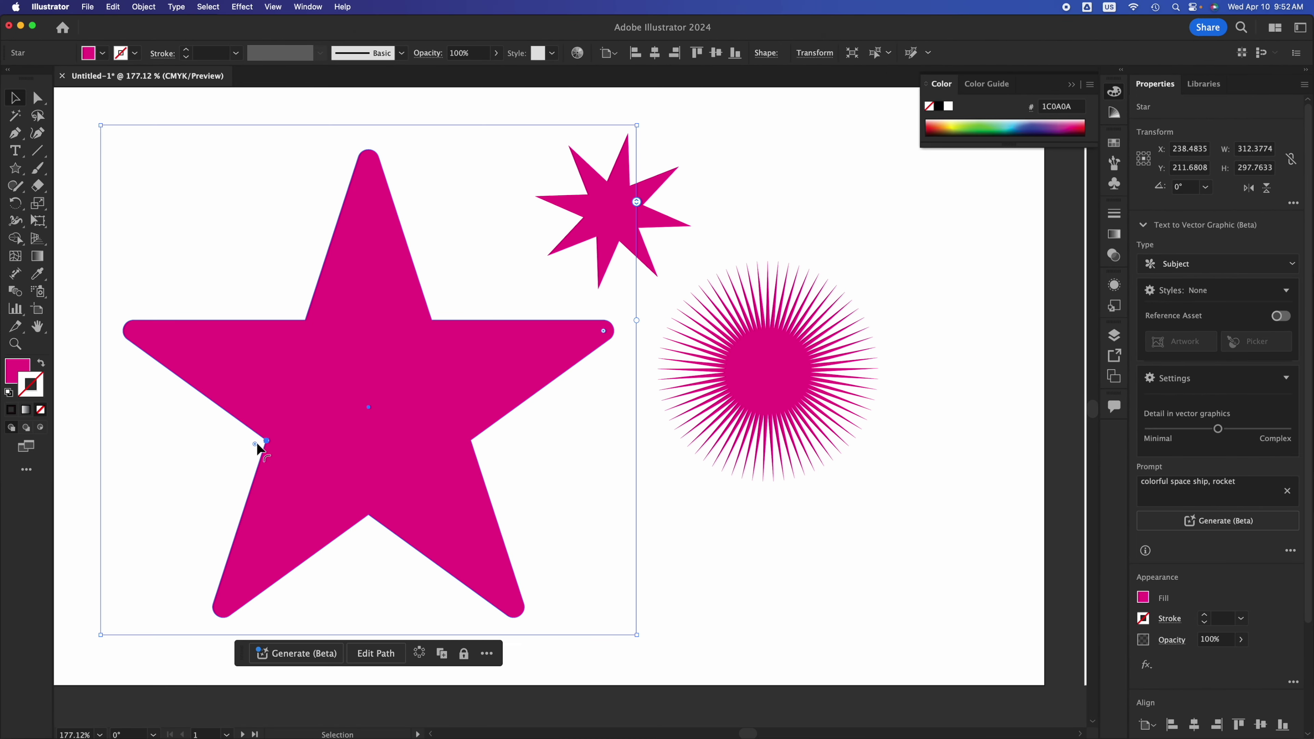
drag(257, 444, 239, 447)
drag(605, 334, 528, 345)
click(710, 522)
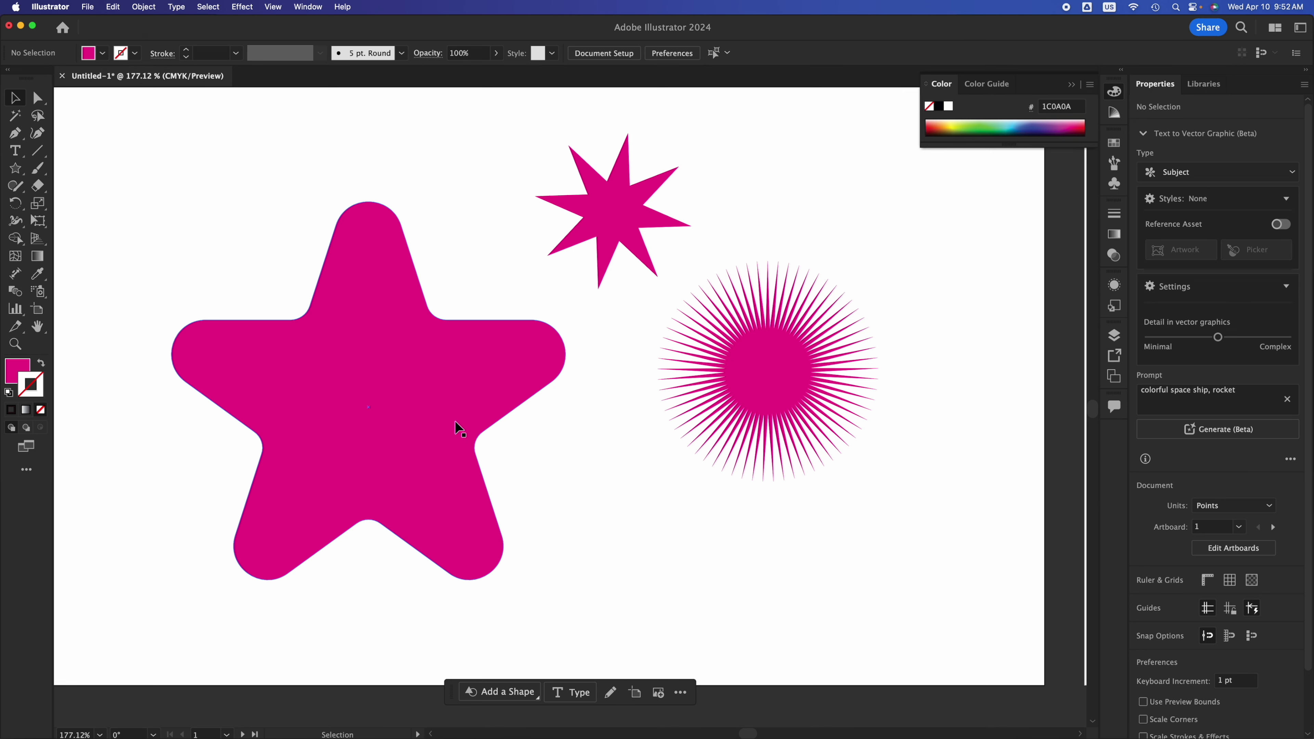
- Duplicate the rounded star several times around the first artboard so that the copies overlap its edges
scroll(411, 516, down, 5)
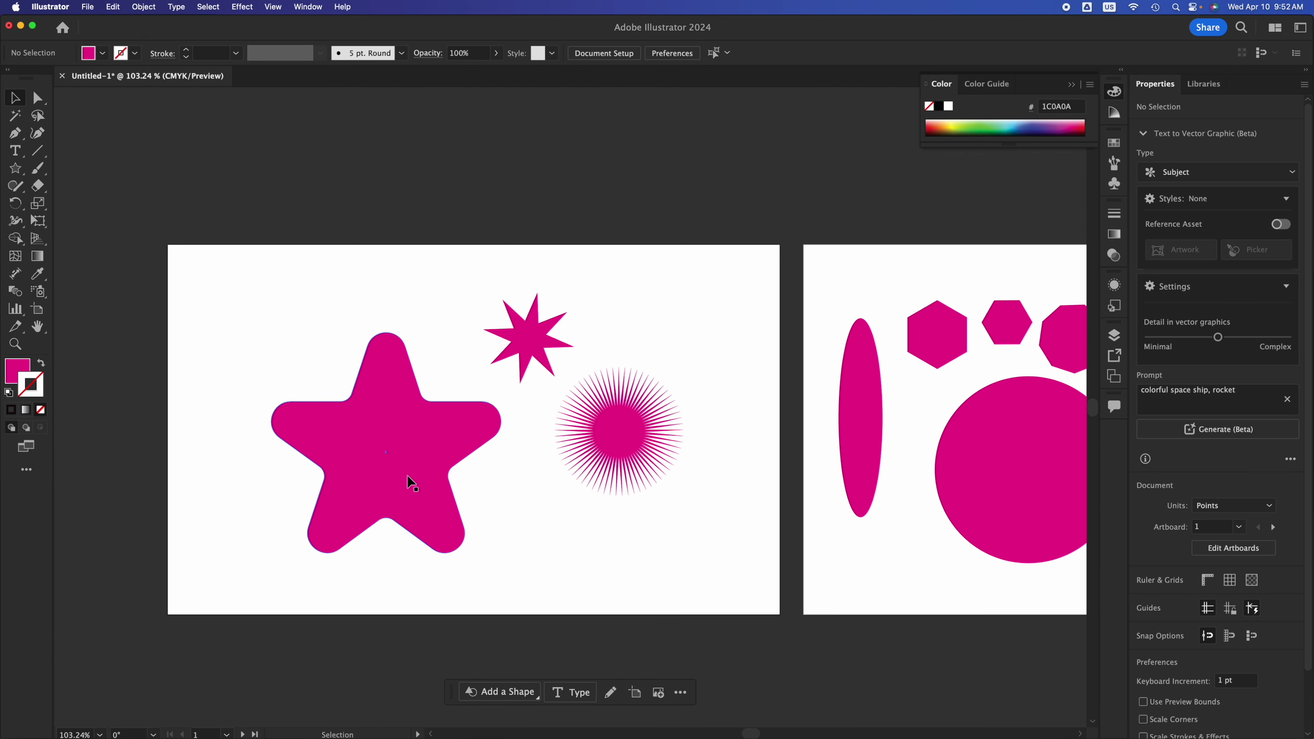
click(407, 476)
drag(408, 474, 258, 598)
click(773, 203)
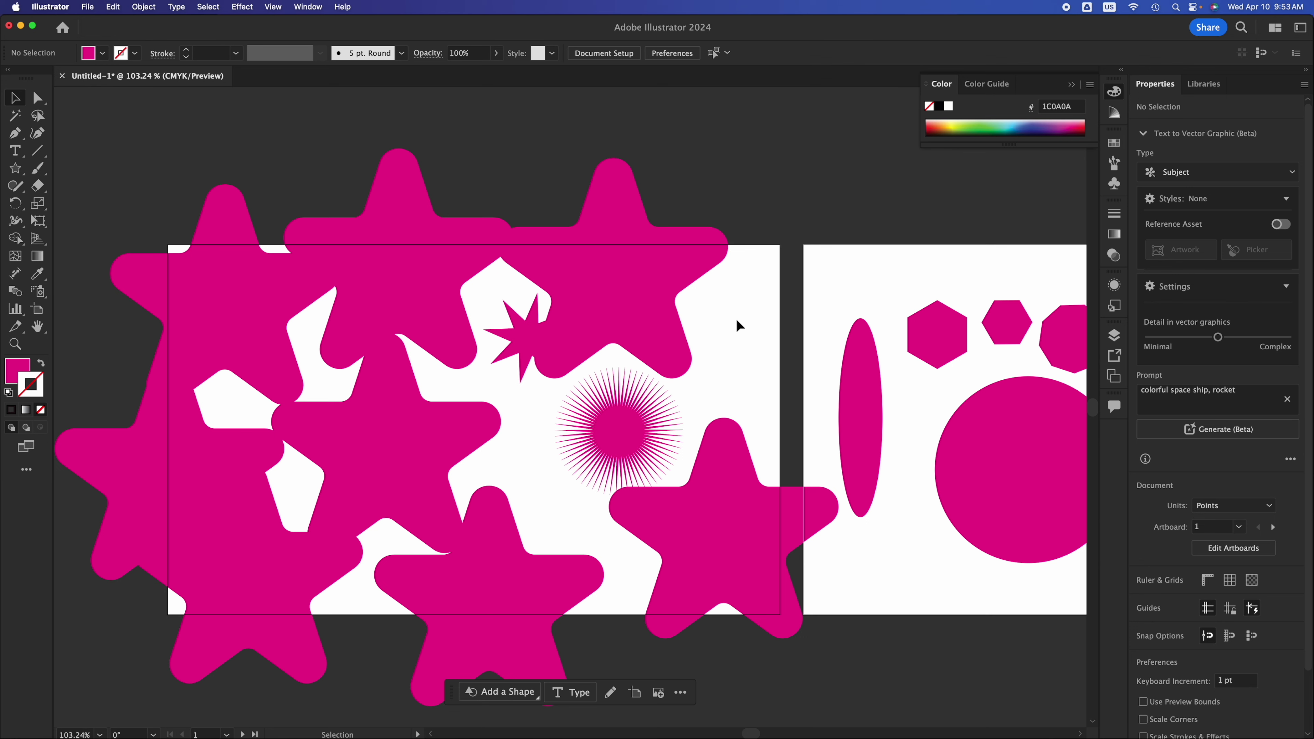
- Toggle Trim View on and off repeatedly to compare the artwork with and without the parts outside the artboards
key(F1)
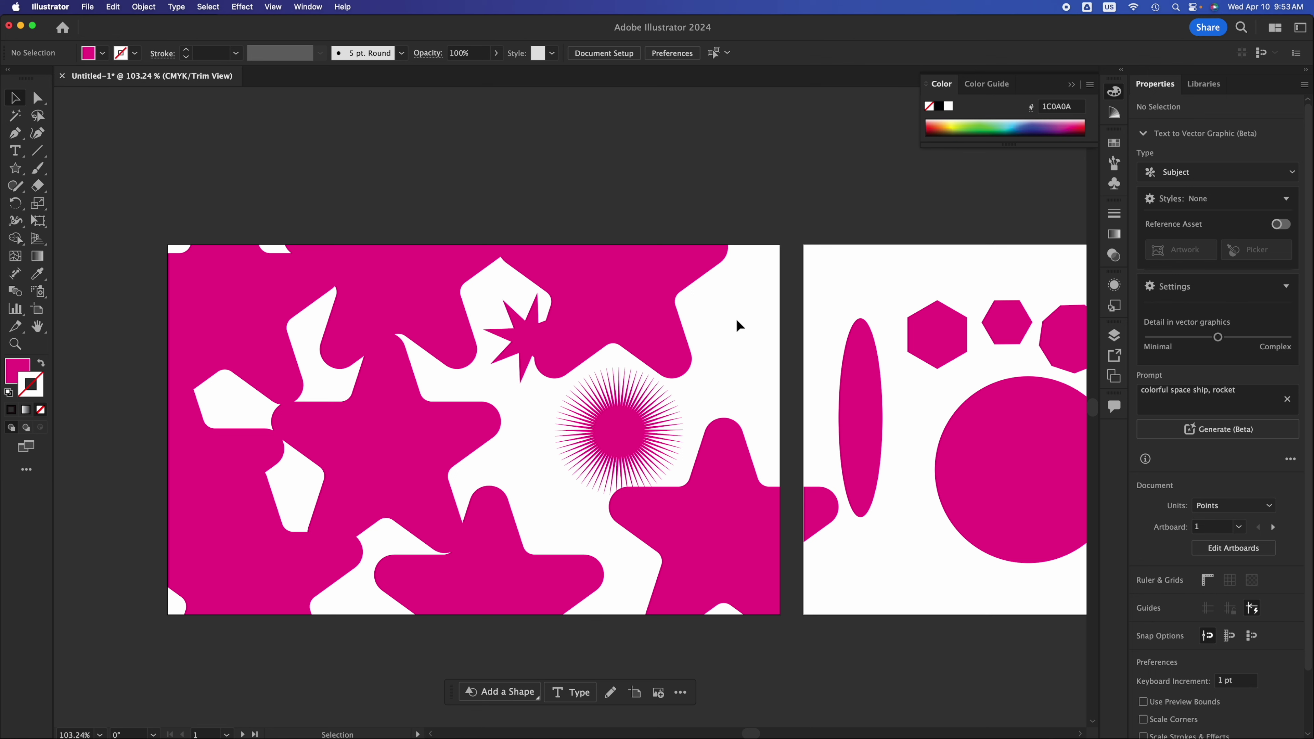
key(F1)
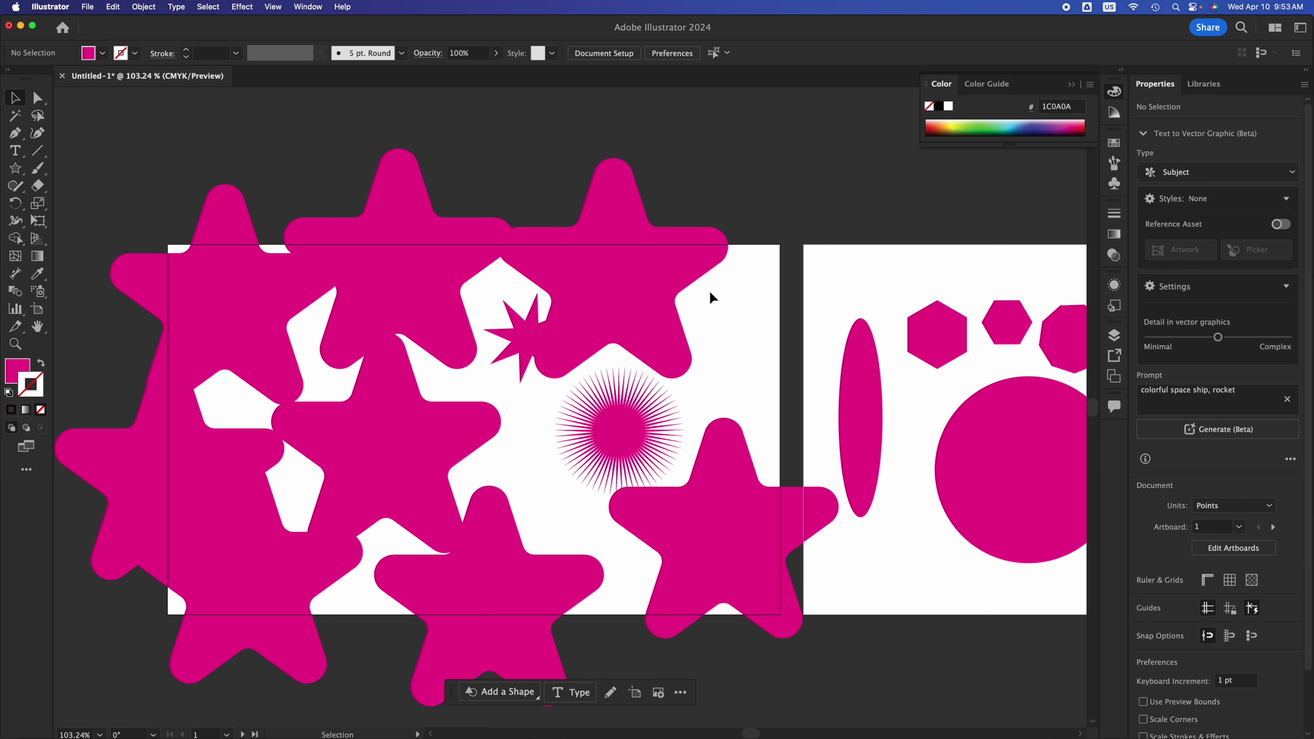
click(278, 12)
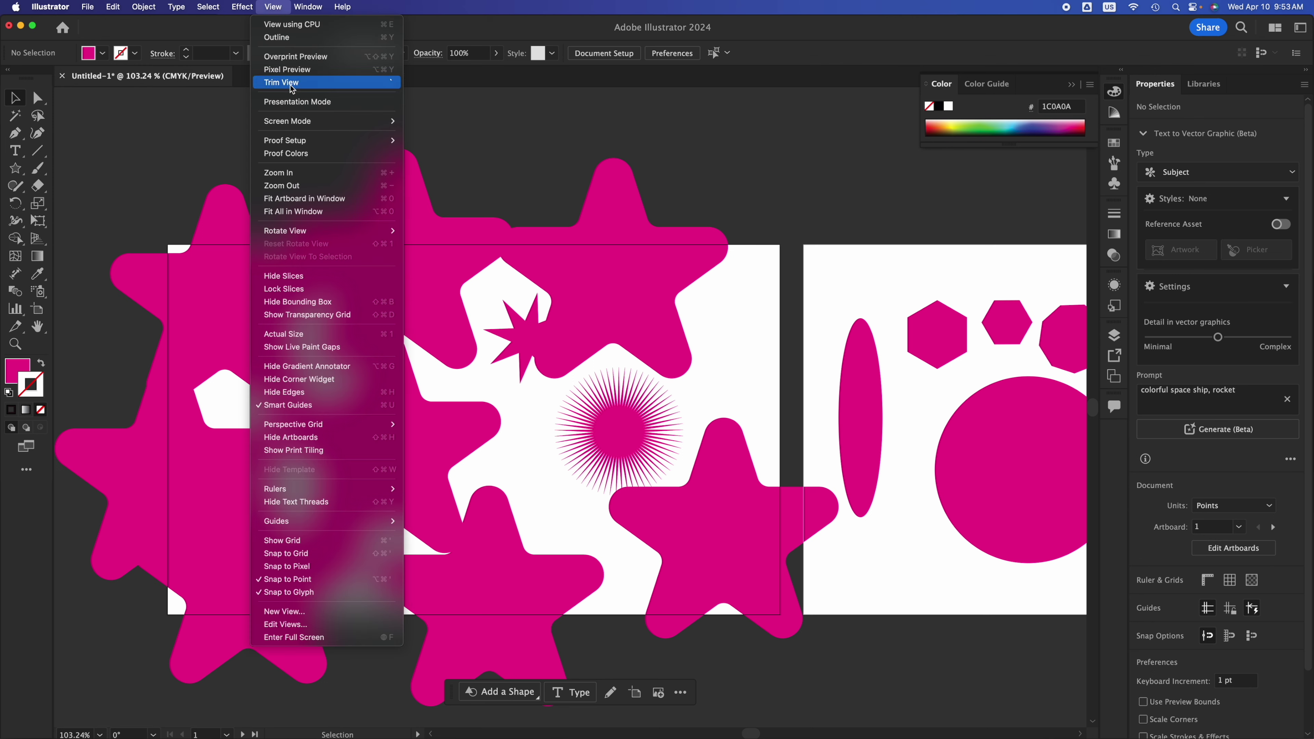
click(477, 123)
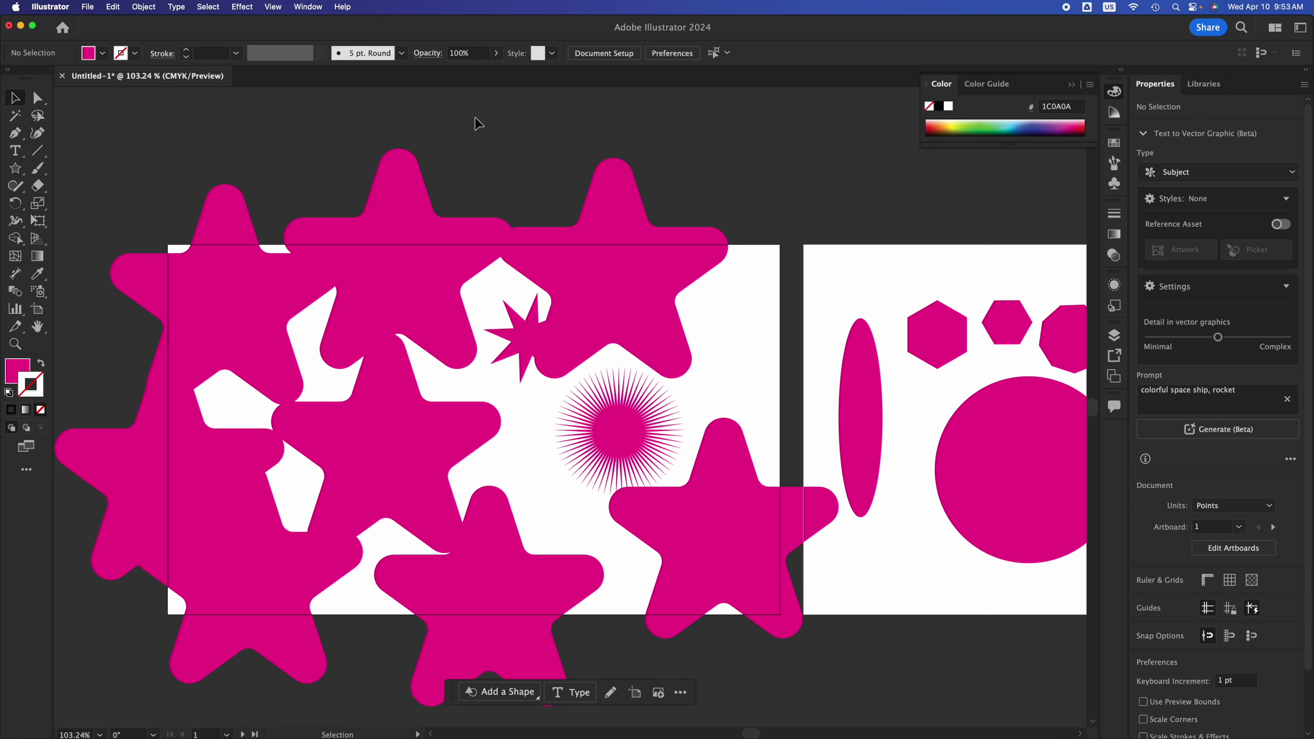
key(F1)
key(F1)
key(F1)
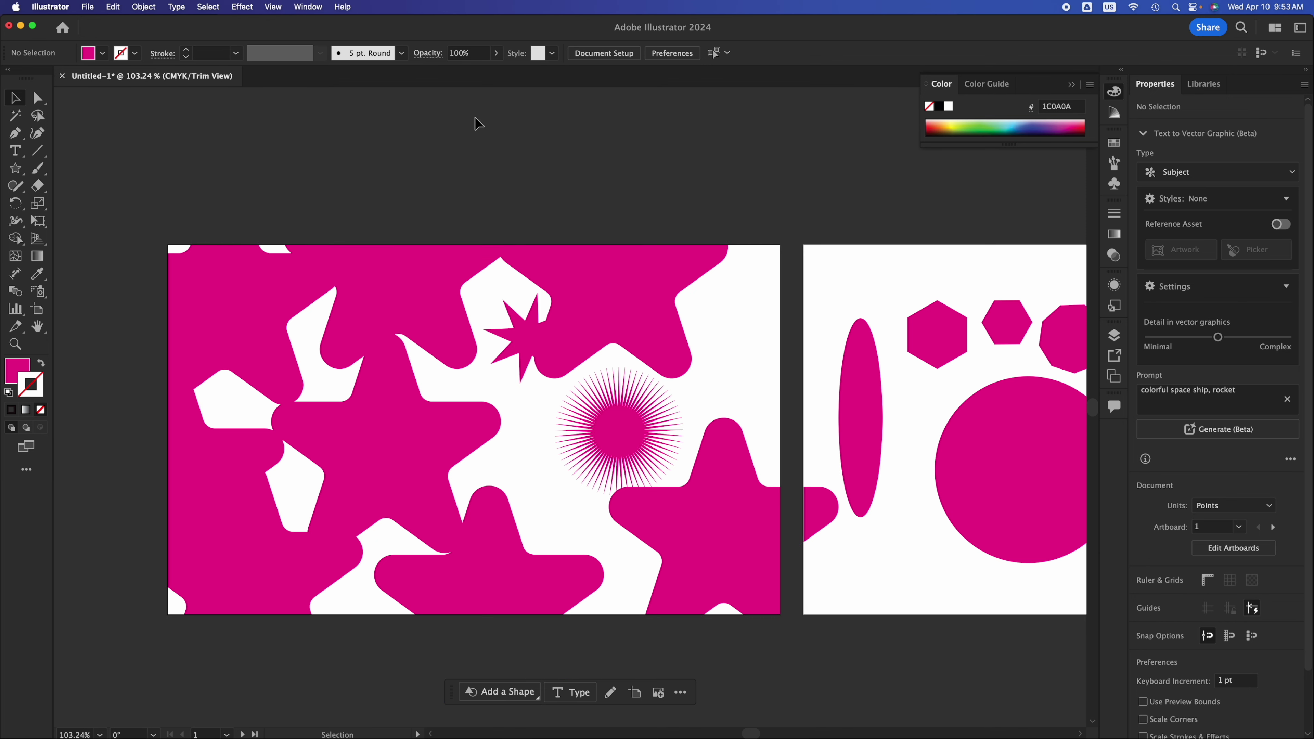
key(F1)
key(F1)
key(F1)
key(F1)
key(F1)
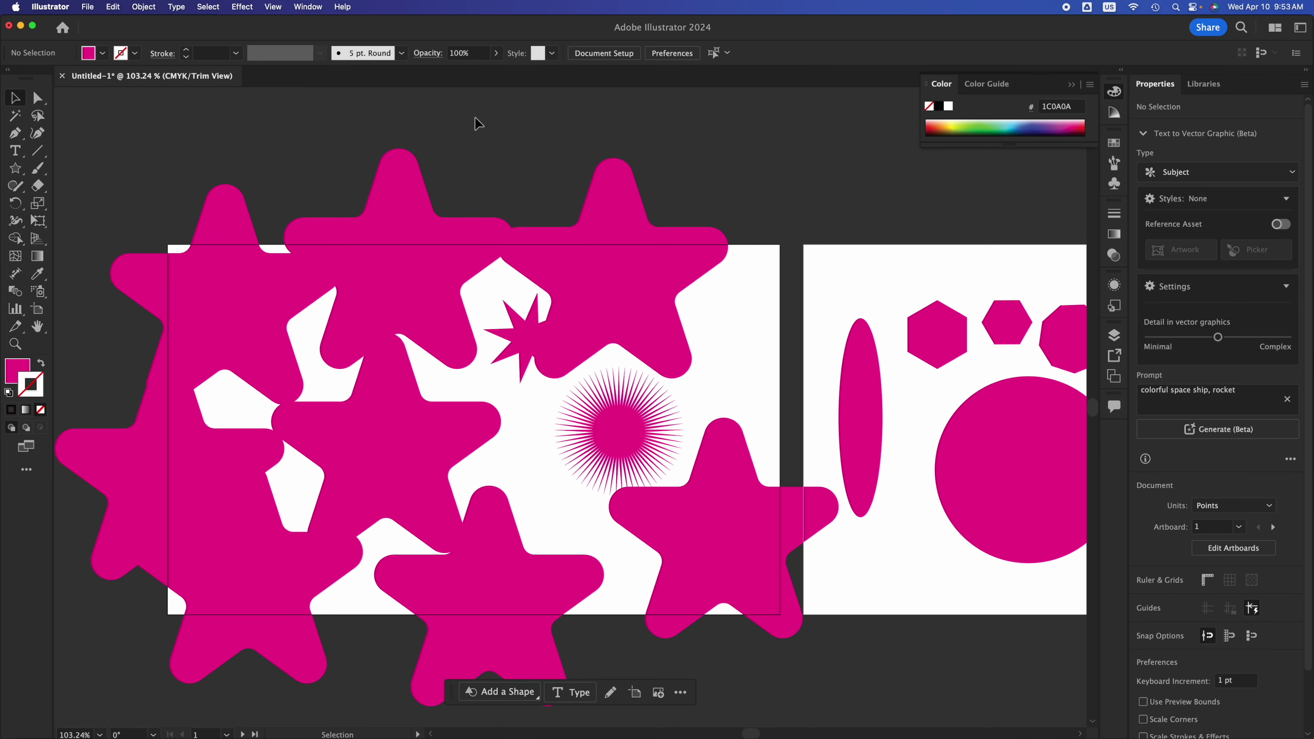